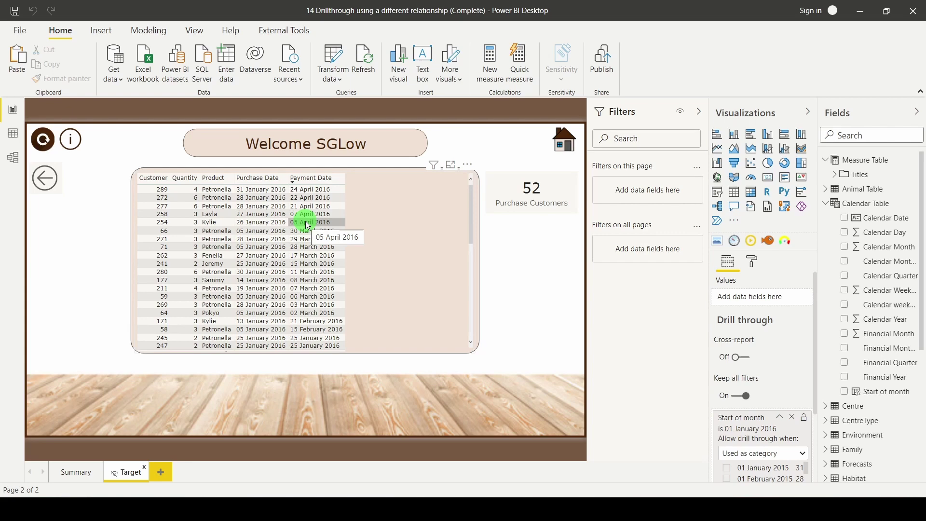
- In the Relationships diagram, create a relationship from Calendar Date in the Calendar Table to PaymentDate in the Purchase table
left_click(113, 457)
left_click(88, 470)
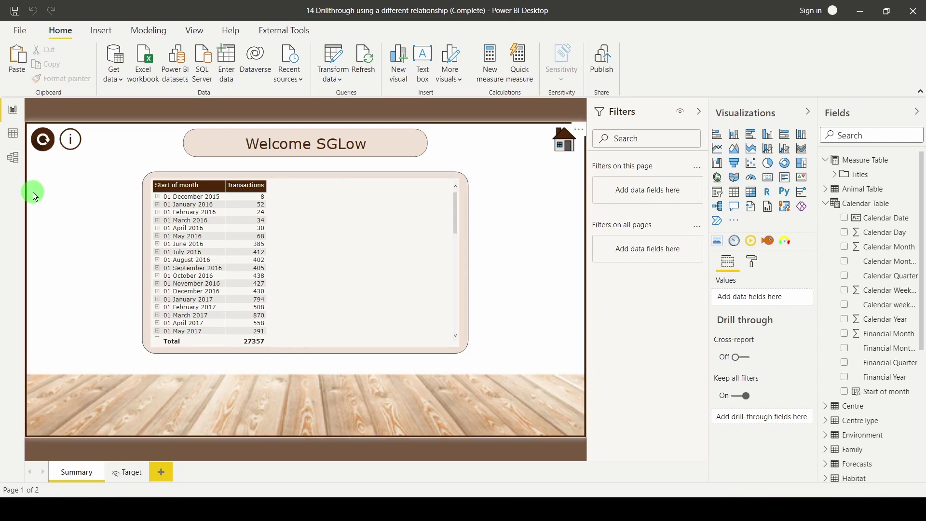
left_click(13, 157)
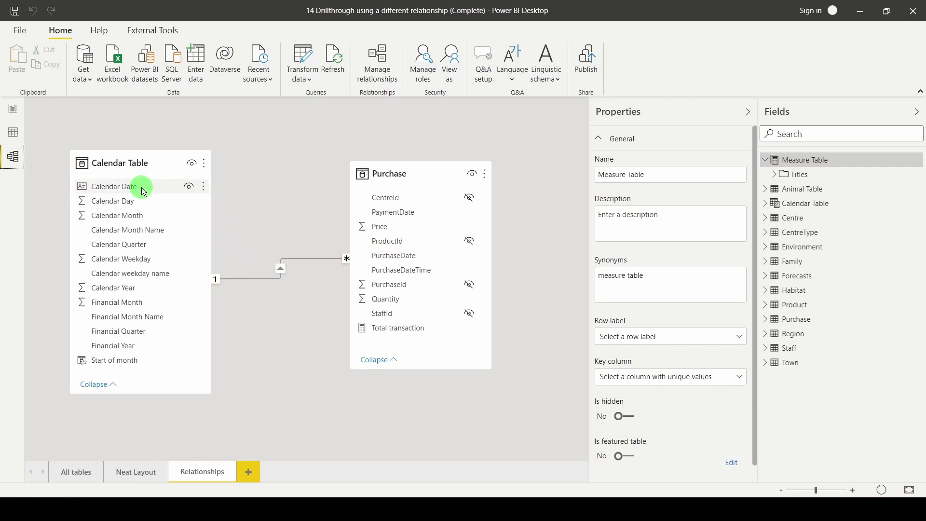
left_click_drag(144, 191, 430, 217)
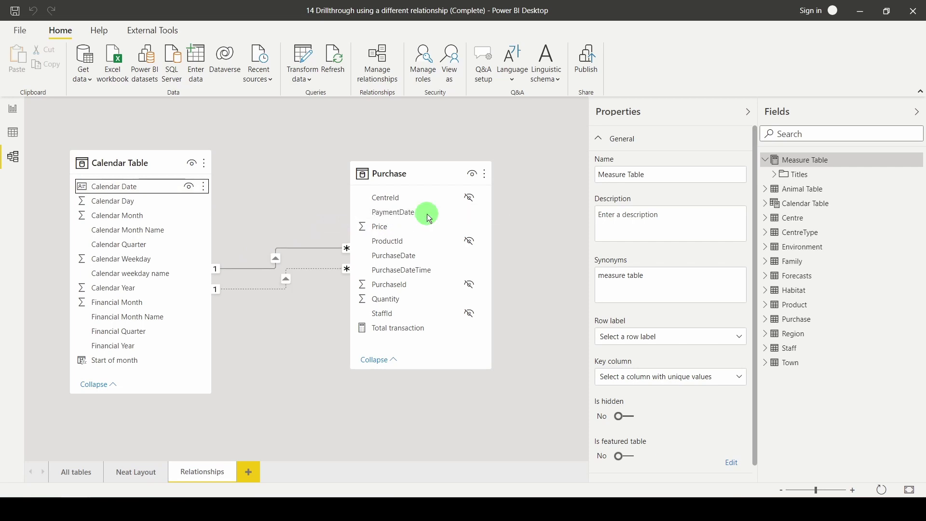
- Return to the Summary report page and create a new measure named "Count payments" in the Measure Table
left_click(14, 110)
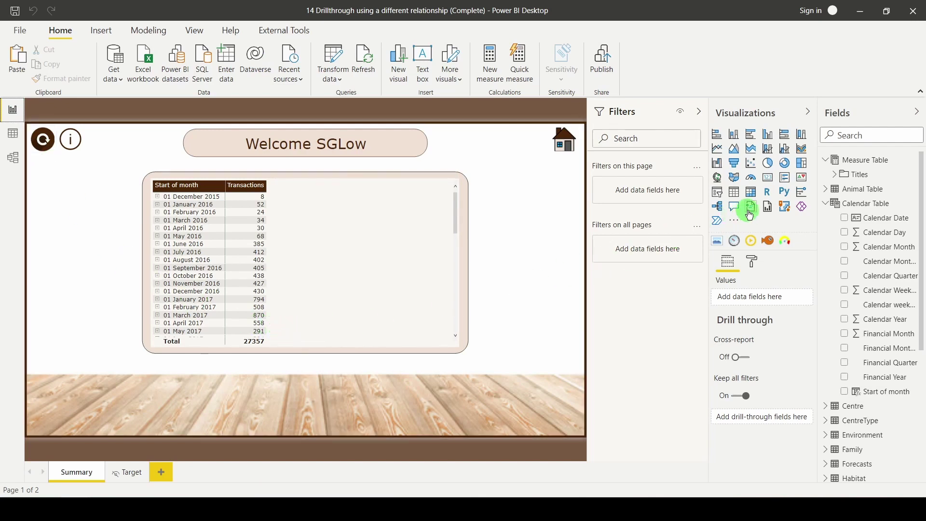
right_click(865, 164)
left_click(848, 169)
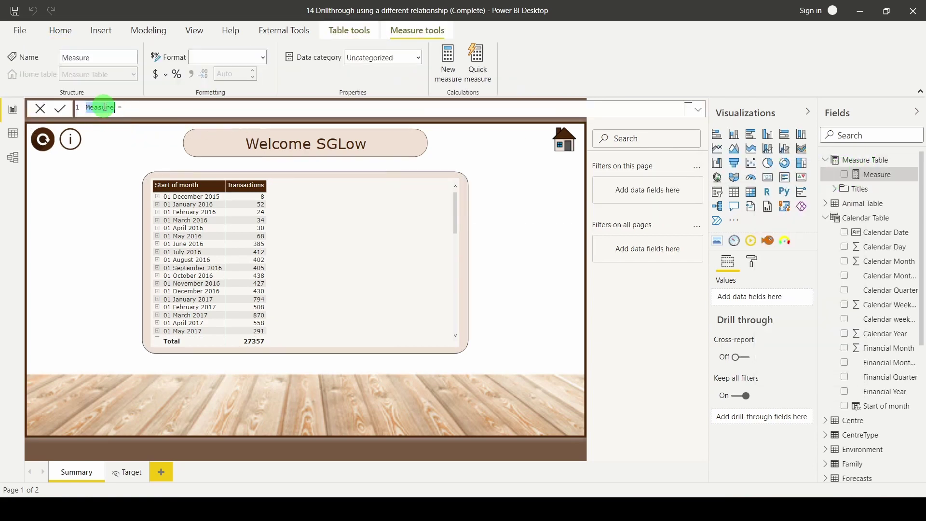
type("Count payments")
left_click(173, 108)
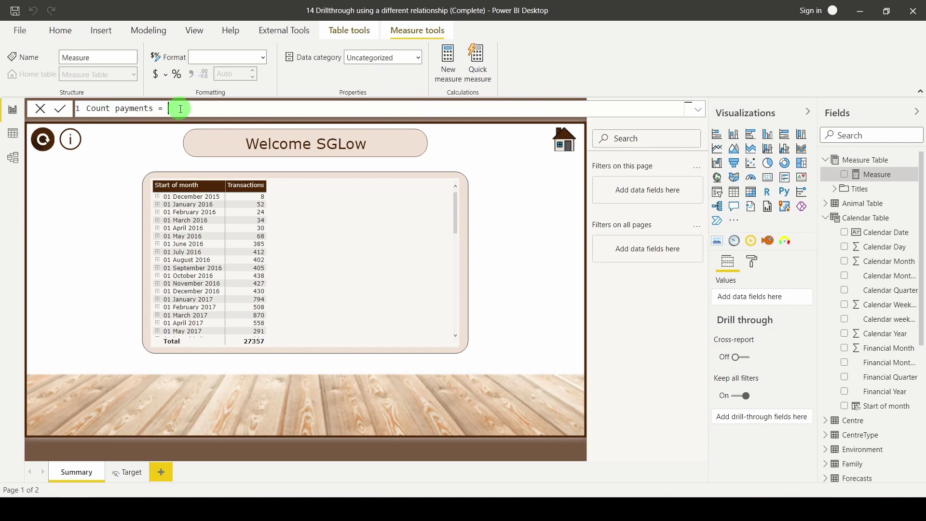
scroll(184, 108, "up", 3)
key("shift+Return")
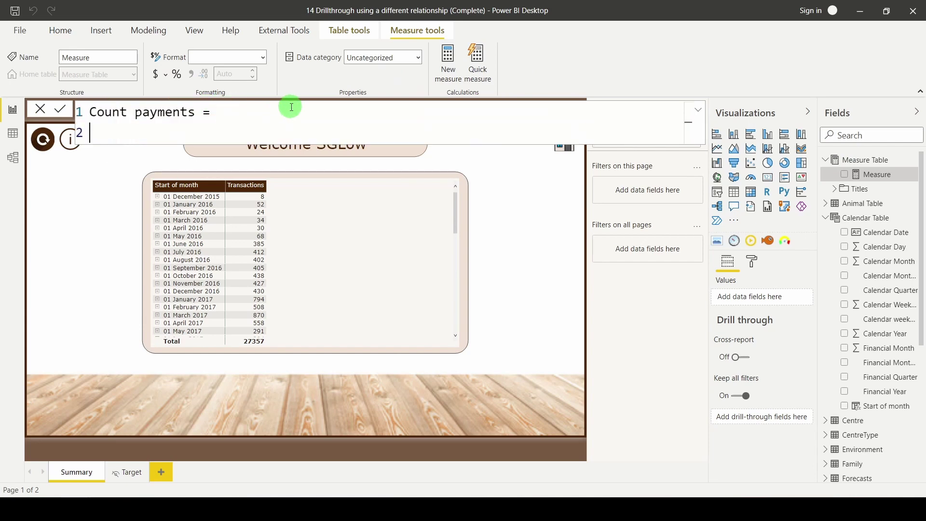
- Start the measure's formula with CALCULATE, using count(Purchase[PurchaseId]) as its expression on a separate line
type("CALC")
key("Tab")
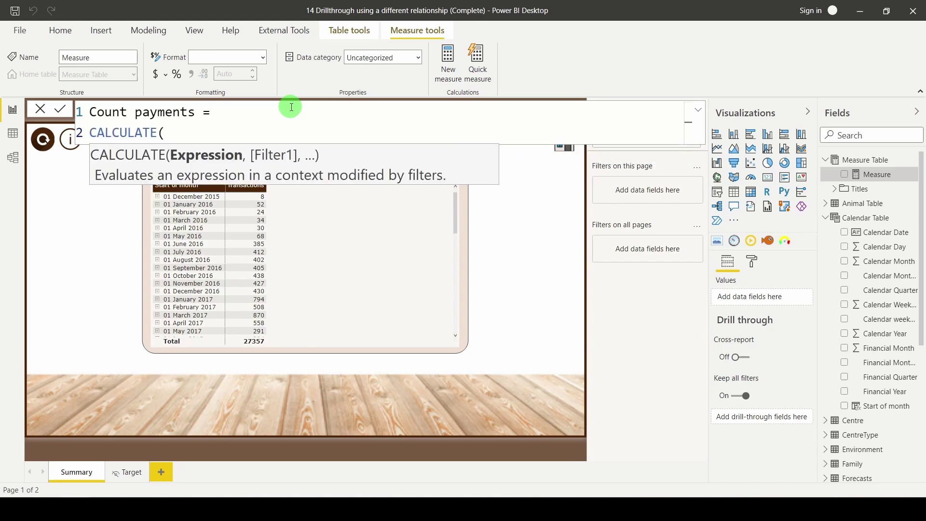
key("shift+Return")
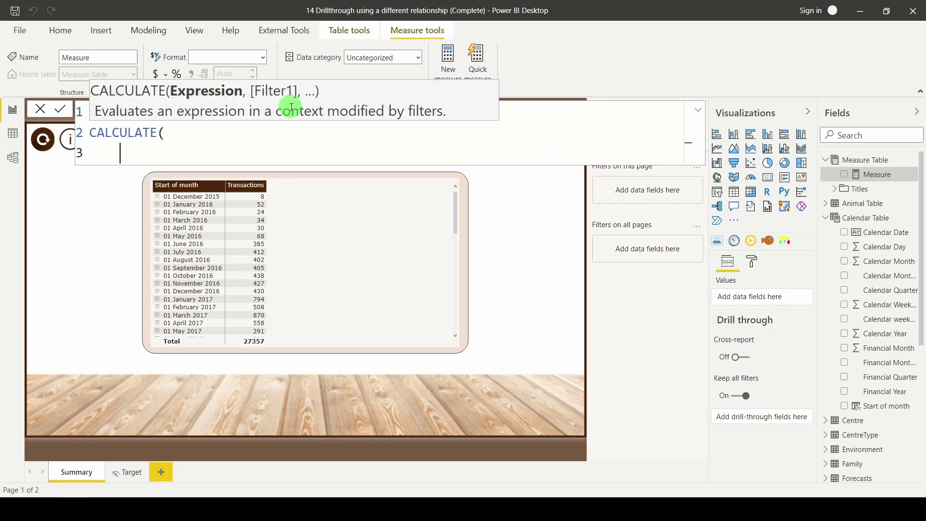
type("cou")
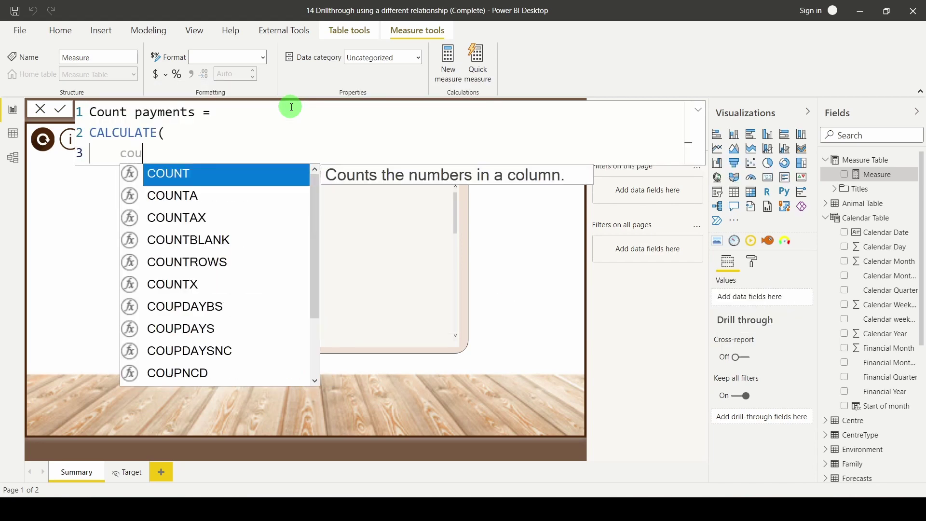
type("nt(purchaseid")
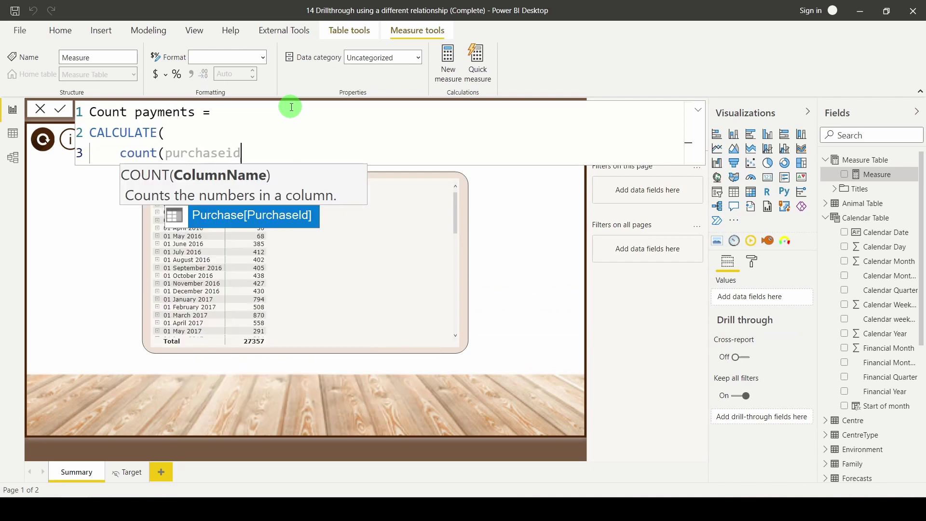
key("Tab")
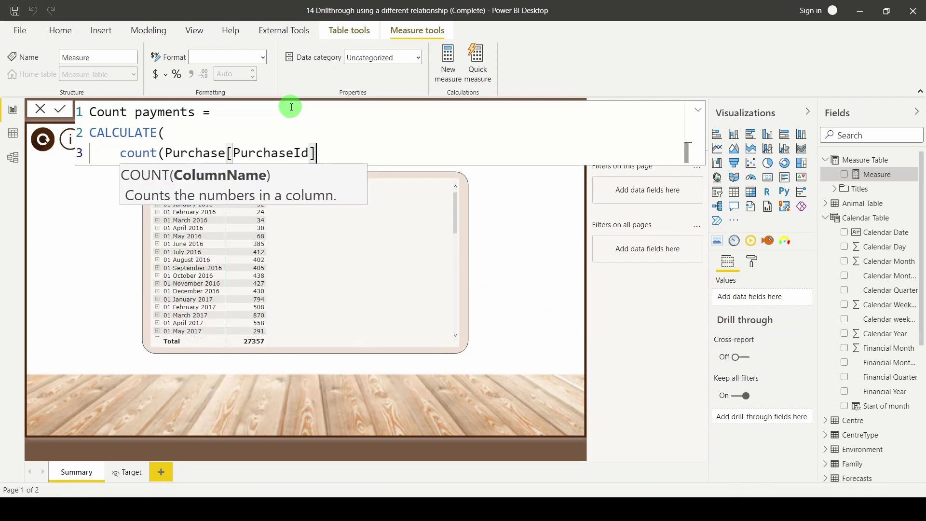
type(")")
double_click(145, 153)
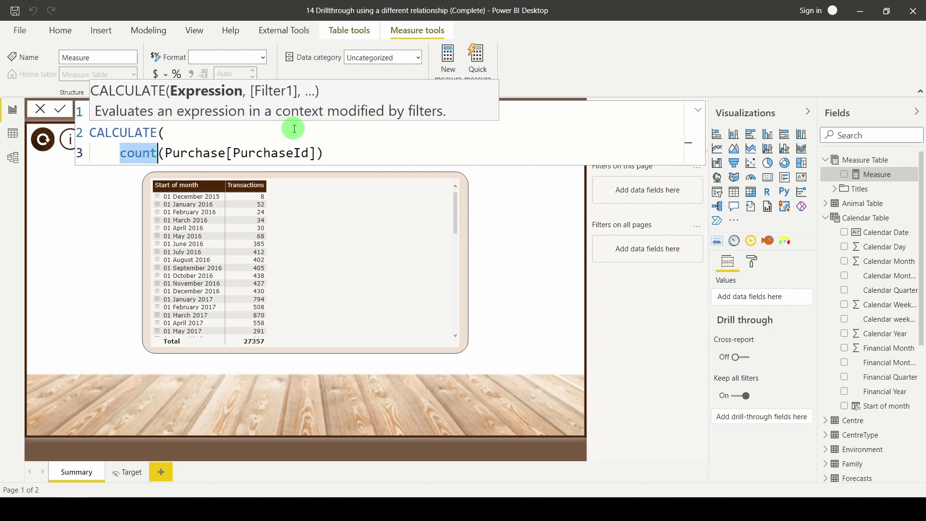
left_click(350, 153)
- Add a USERELATIONSHIP filter to the CALCULATE formula, with Purchase[PaymentDate] as its first column
key("shift+Return")
type(",")
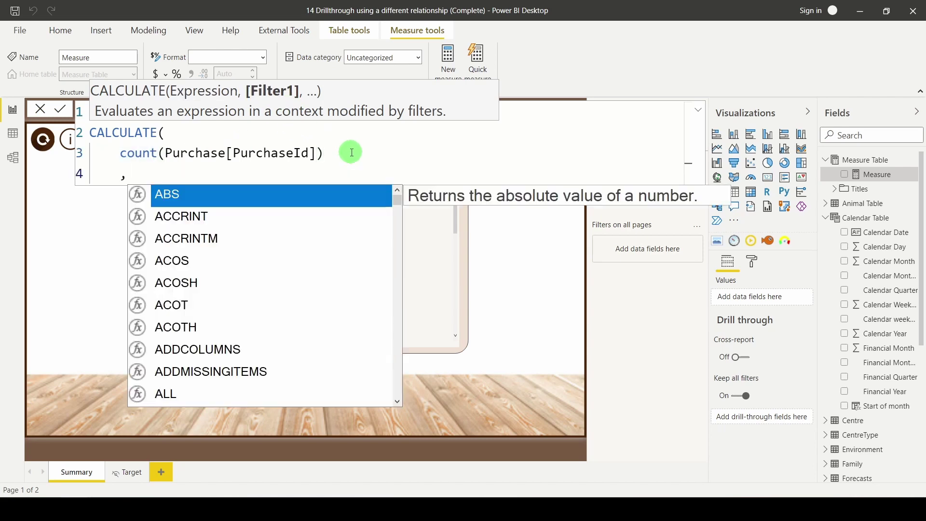
type("use")
key("Tab")
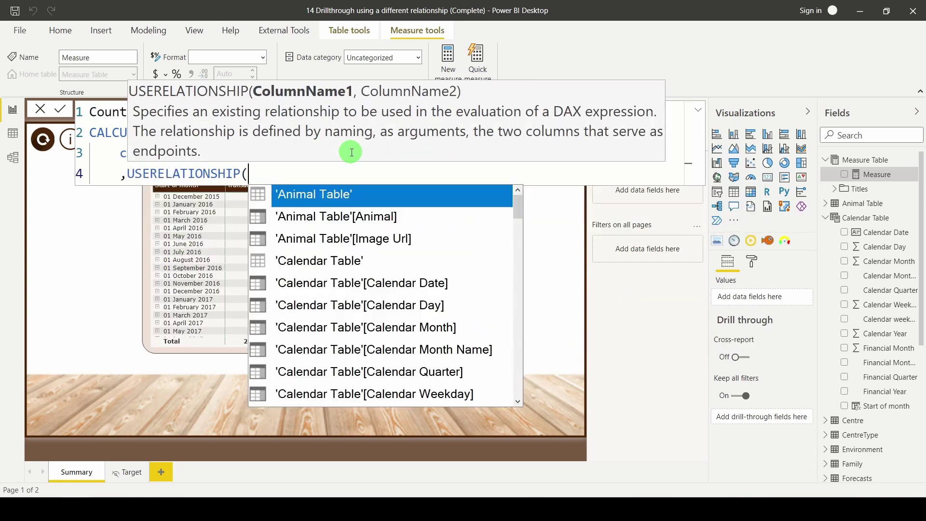
key("shift+Return")
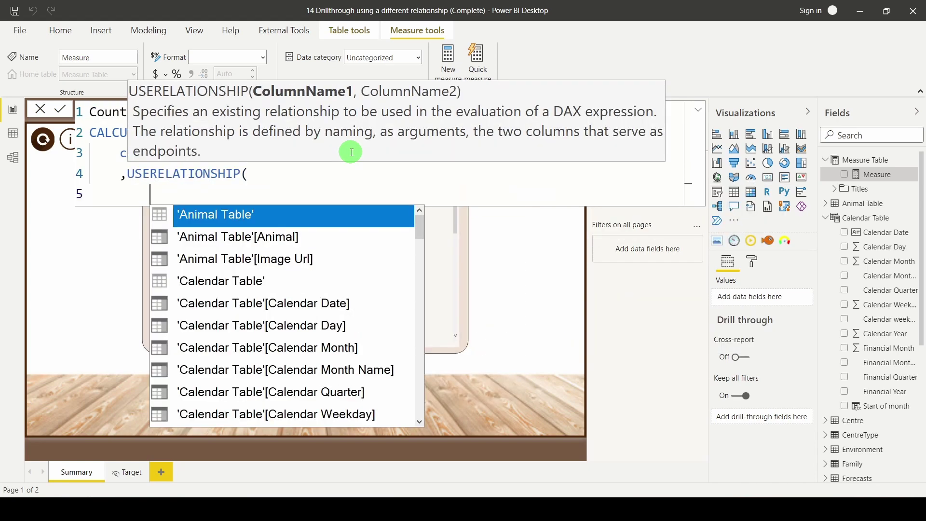
key("Escape")
key("Escape")
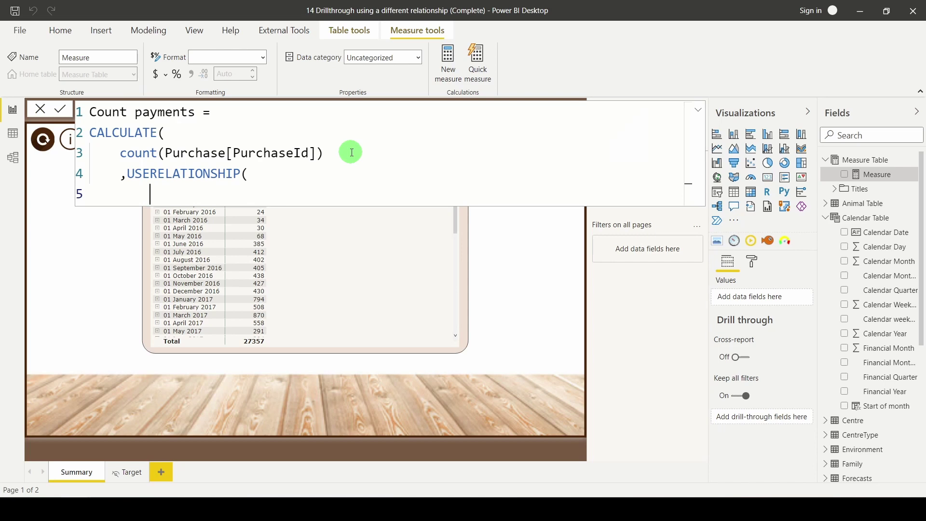
type("pay")
key("Tab")
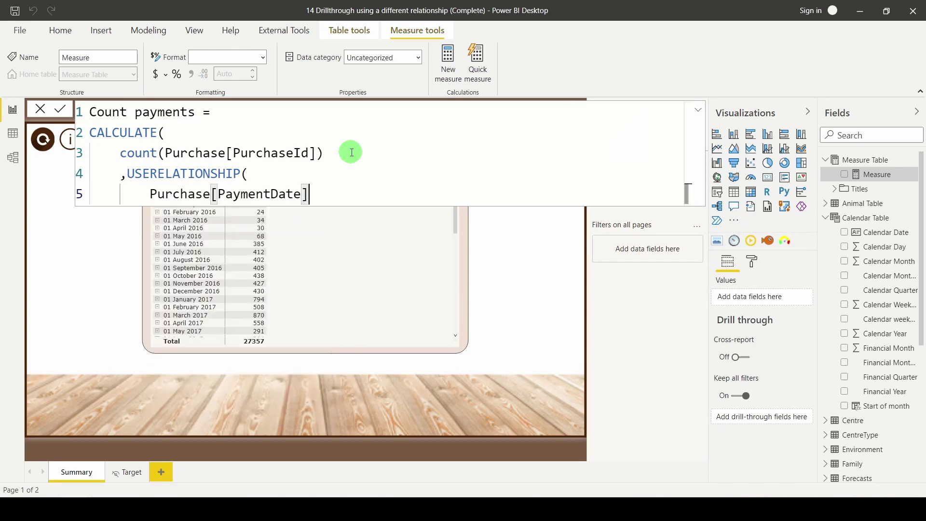
- Give 'Calendar Table'[Calendar Date] as USERELATIONSHIP's second column, close both functions and commit the measure
key("shift+Return")
type(",calendar")
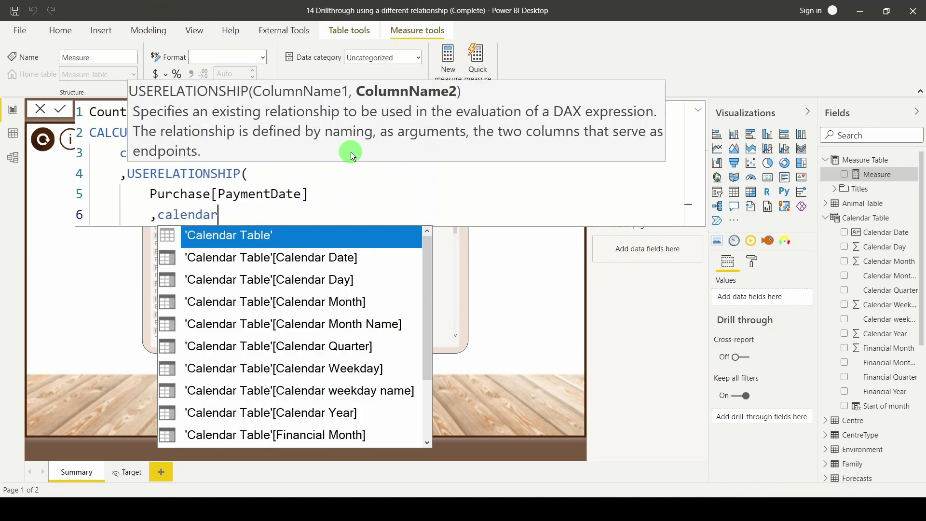
left_click(344, 261)
key("Tab")
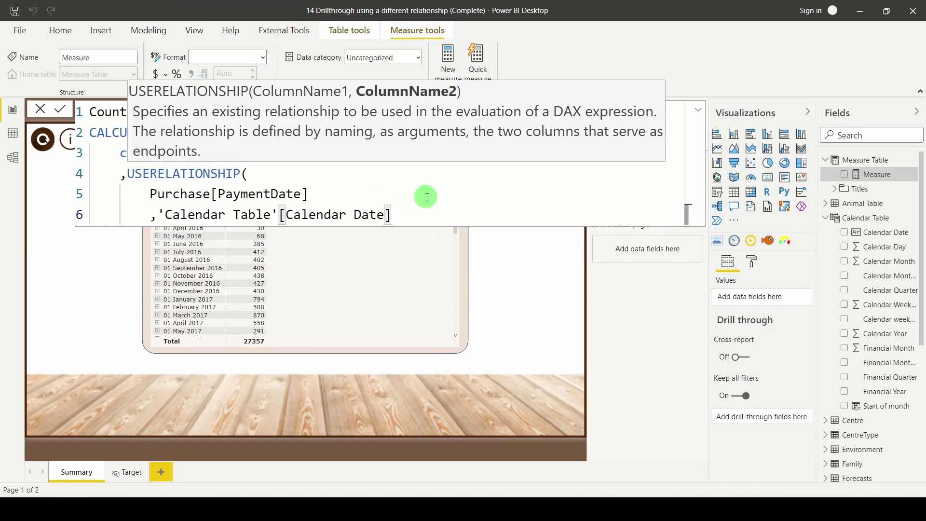
key("shift+Return")
type(")")
key("shift+Return")
type(")")
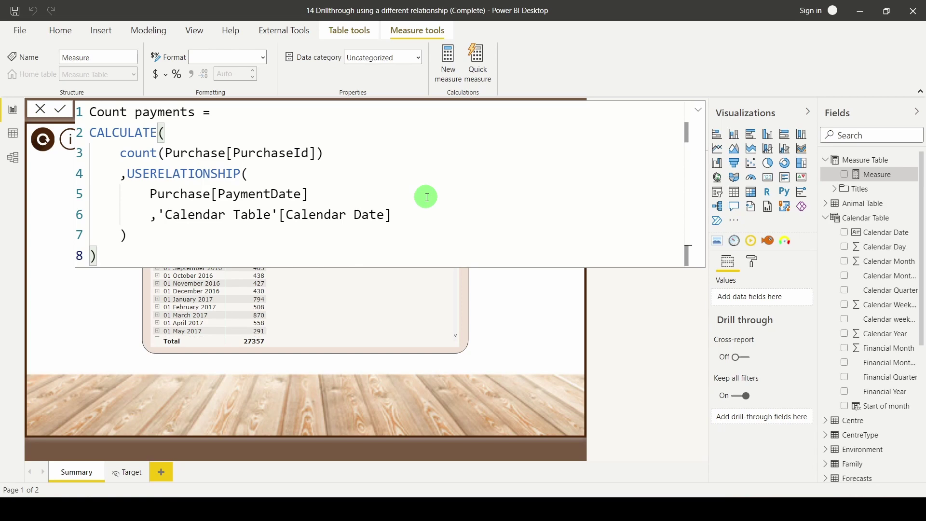
key("Return")
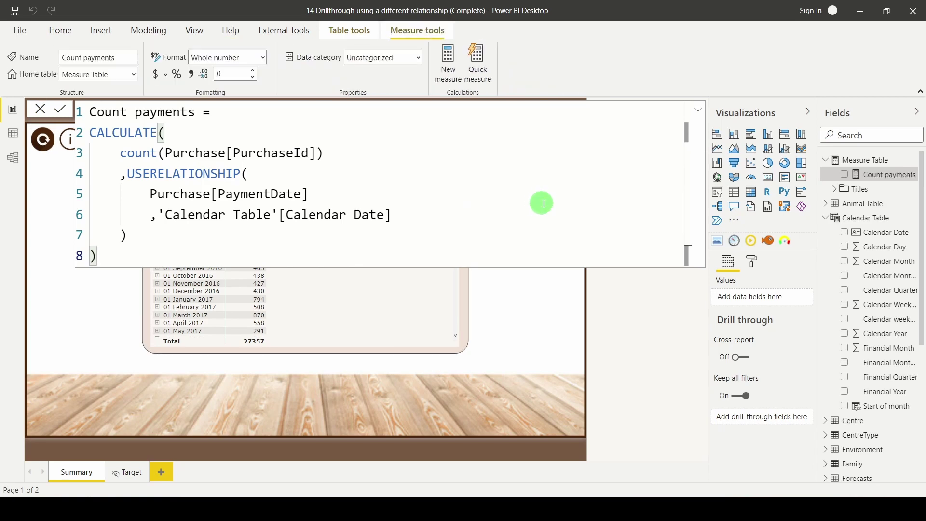
- Add the Count payments measure to the values of the monthly transactions matrix on the Summary page
left_click(700, 114)
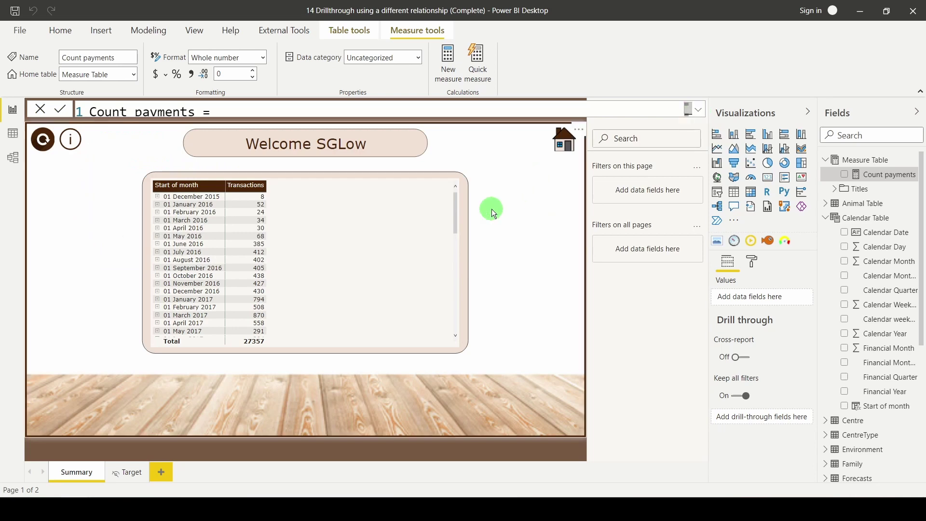
left_click(407, 244)
left_click(844, 174)
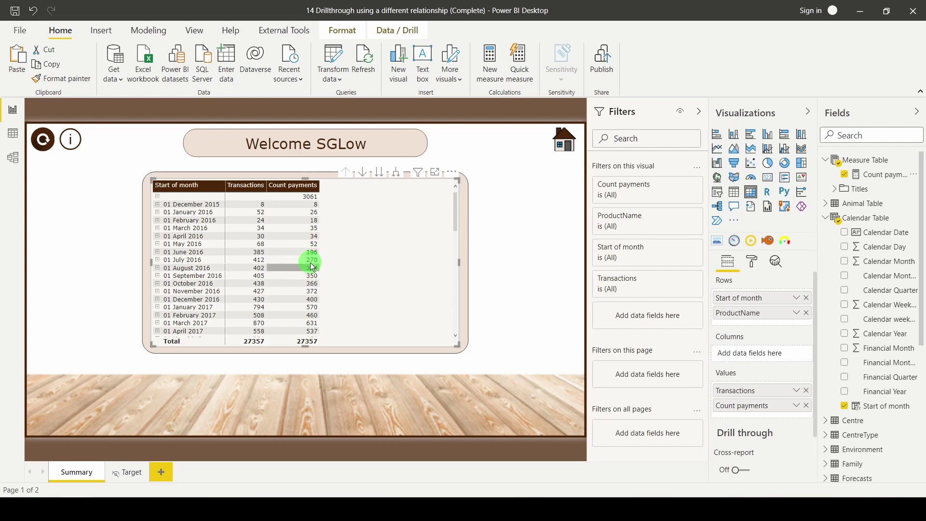
- Drill through to the Target page from the January 2016 Count payments value and examine the listed purchase and payment dates
right_click(303, 218)
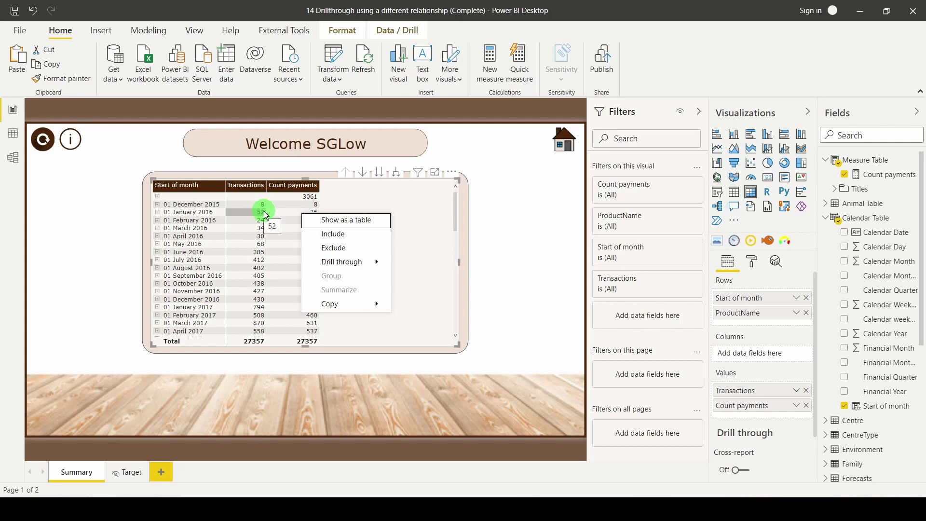
mouse_move(368, 263)
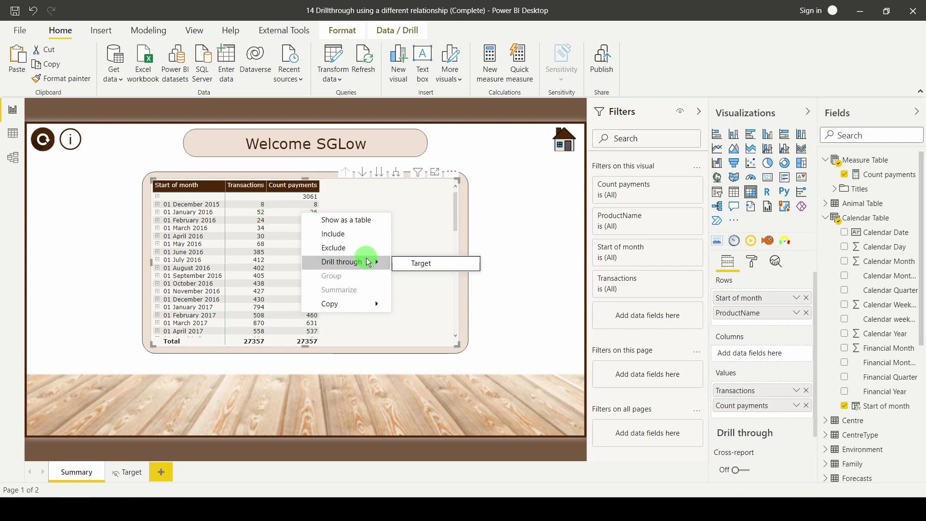
left_click(413, 264)
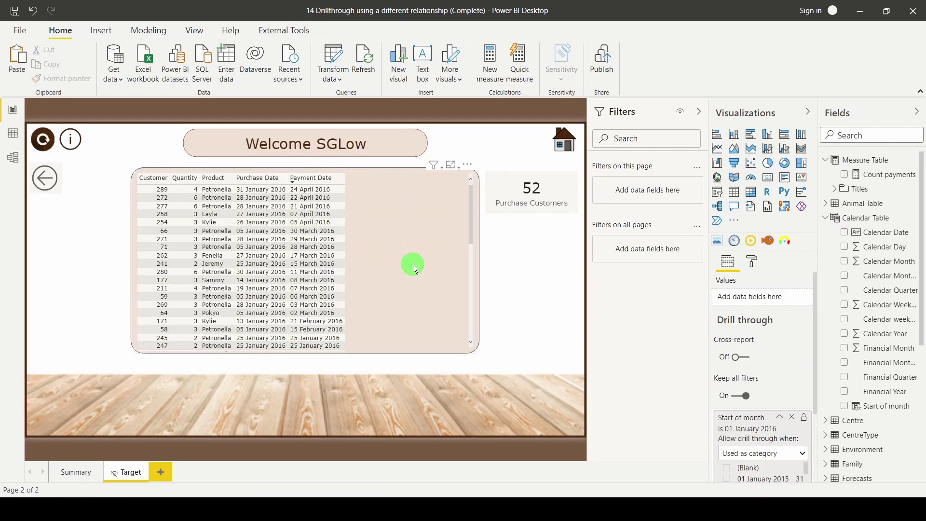
scroll(413, 264, "down", 10)
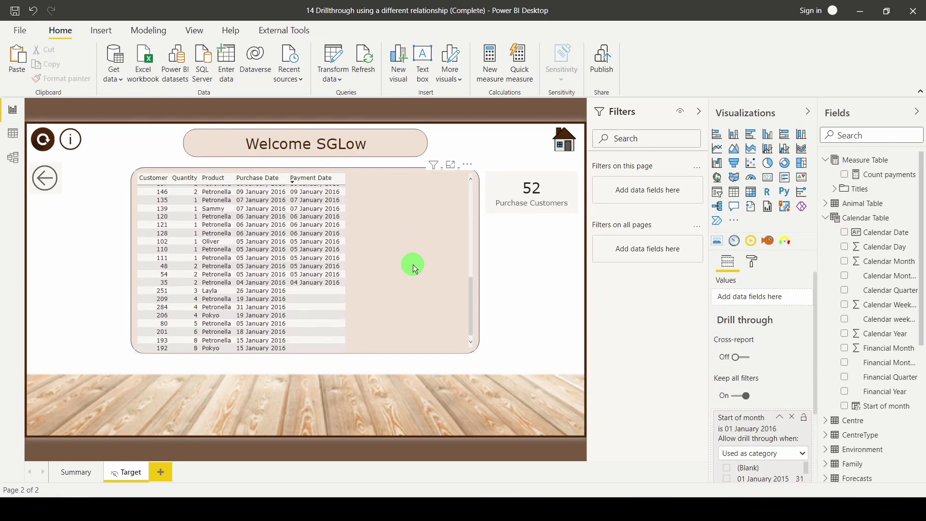
scroll(413, 264, "up", 5)
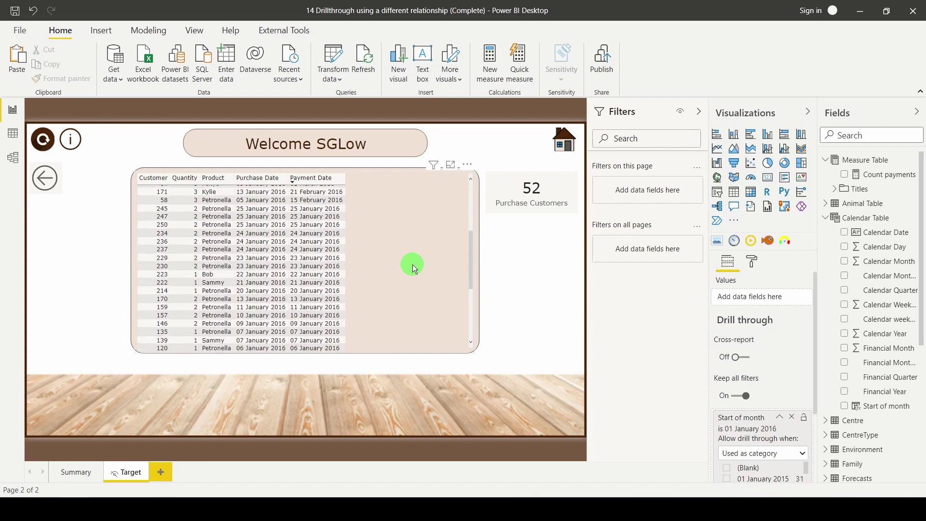
scroll(413, 265, "up", 3)
scroll(413, 264, "down", 5)
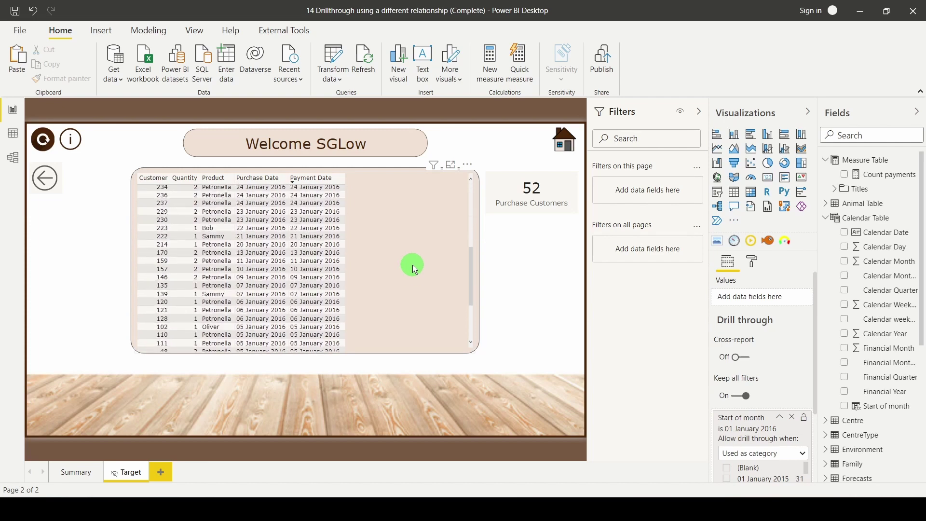
scroll(413, 264, "up", 3)
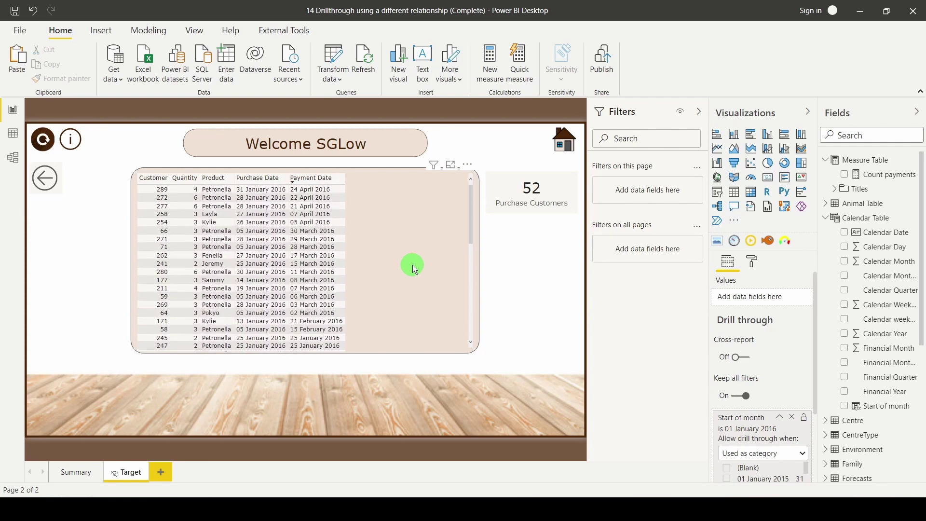
- Duplicate the Purchase Customers card, place the copy directly below it and replace its field with Count payments
left_click(531, 206)
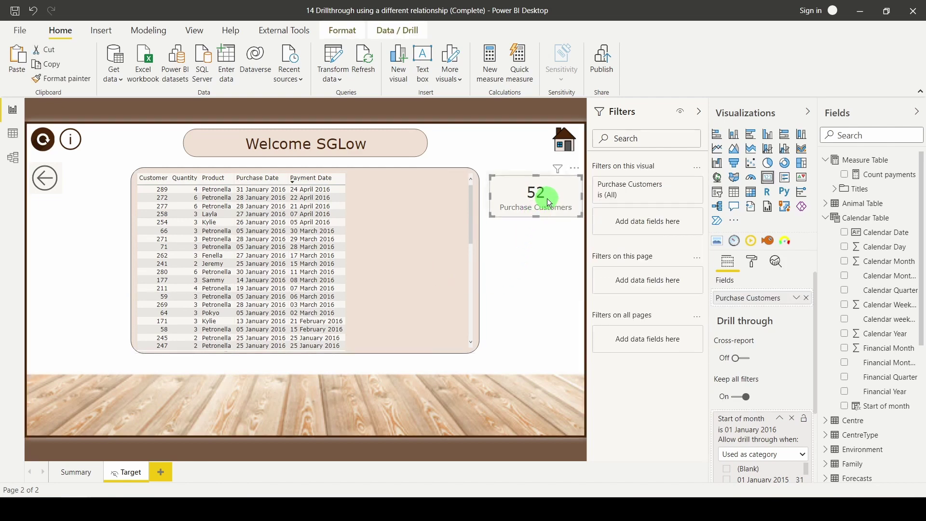
key("ctrl+c")
key("ctrl+v")
left_click_drag(546, 198, 547, 238)
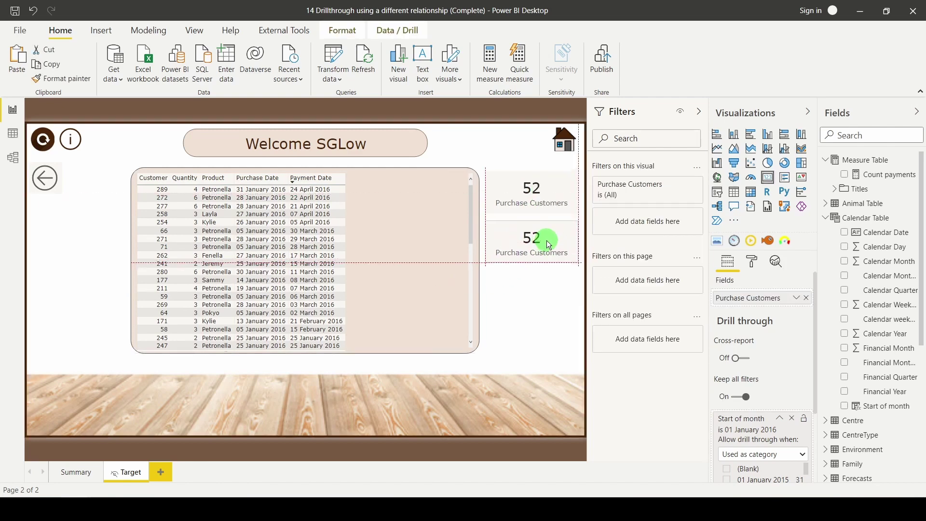
left_click_drag(876, 181, 770, 298)
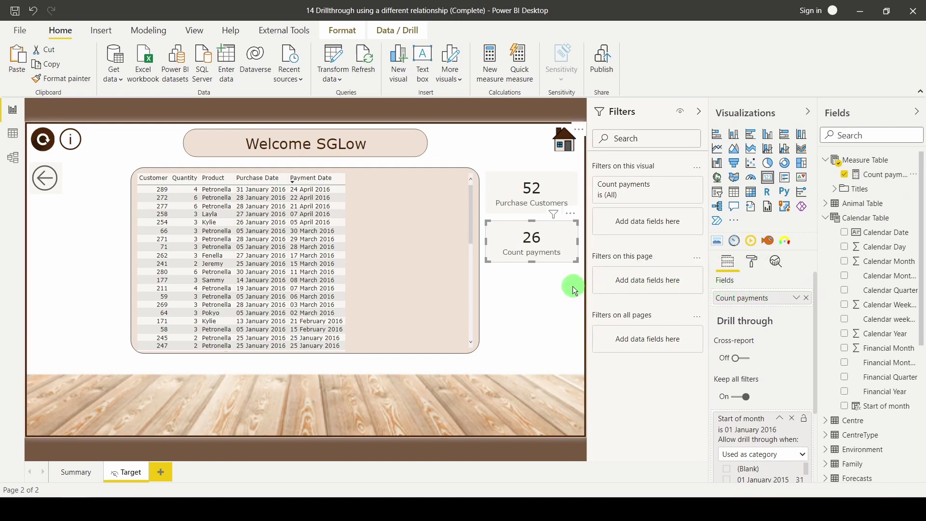
scroll(241, 251, "down", 10)
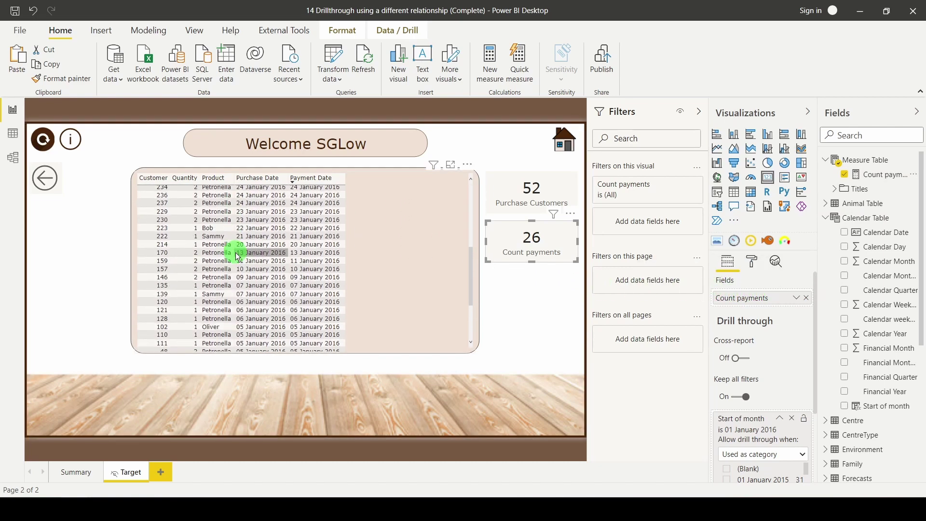
- Copy the whole CALCULATE expression from the Count payments measure
scroll(238, 257, "up", 10)
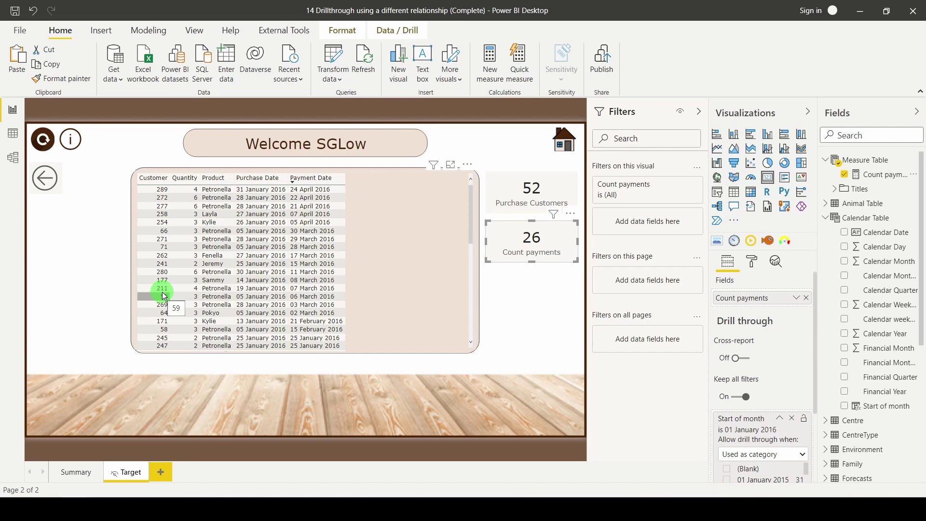
left_click(883, 174)
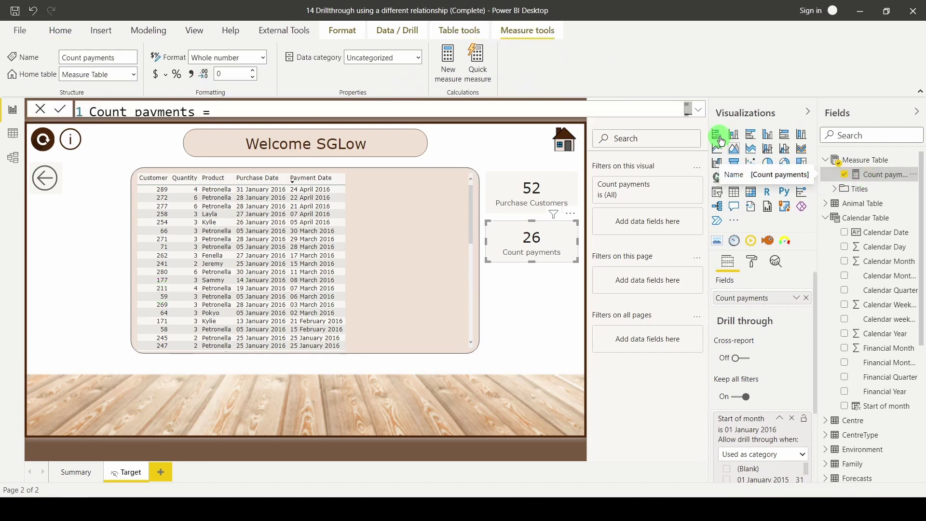
left_click(697, 110)
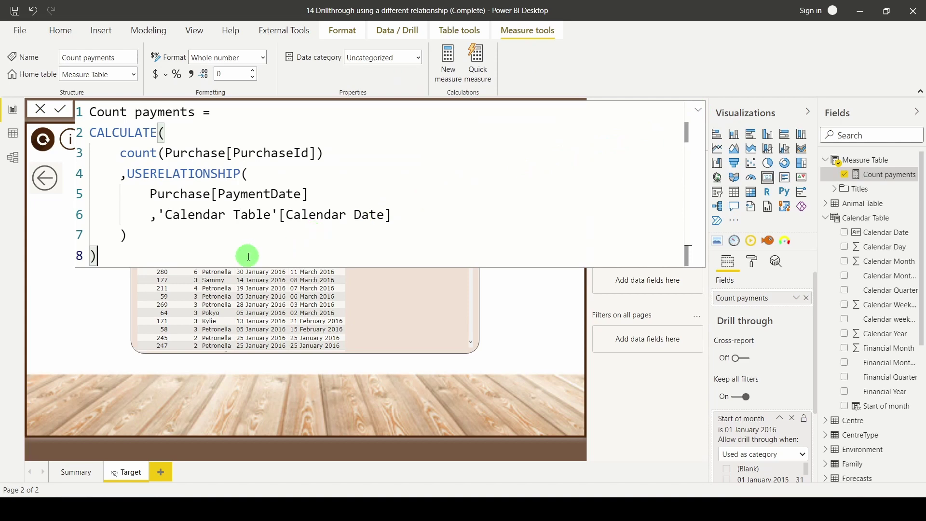
left_click_drag(147, 256, 84, 135)
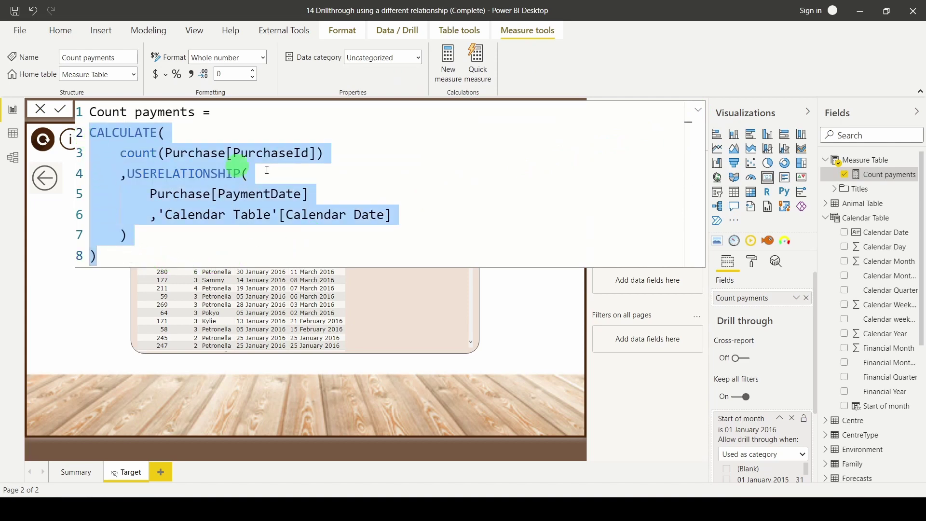
- Create a new measure in the Measure Table named Payment IDs and paste the copied CALCULATE expression as its formula
right_click(852, 160)
left_click(835, 169)
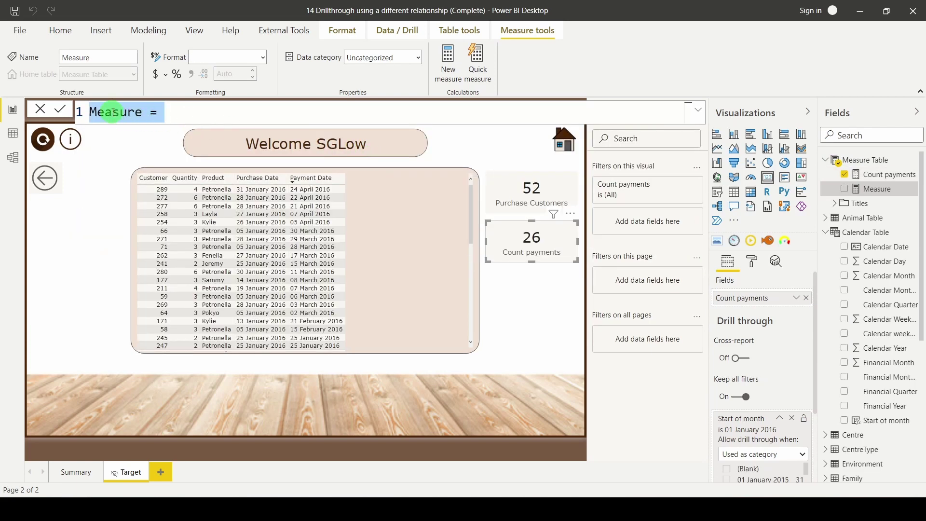
type("Payment ")
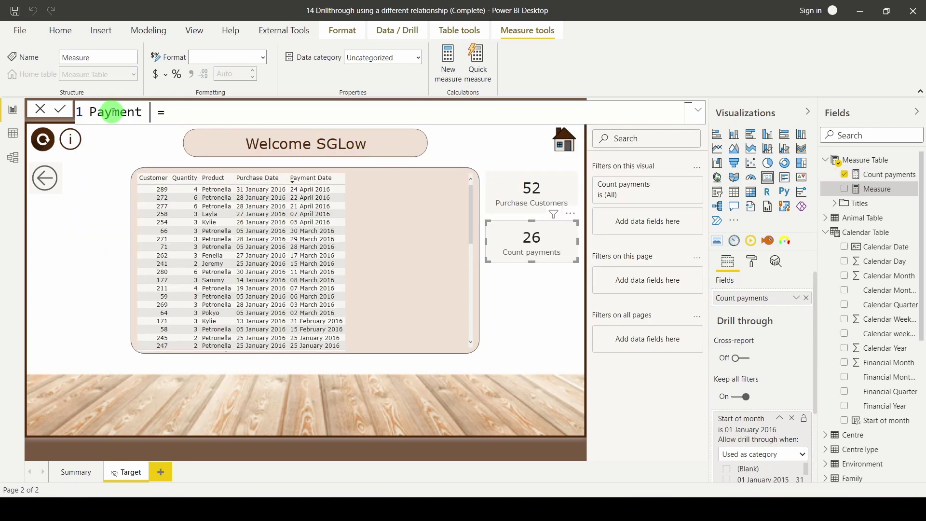
type("IDs")
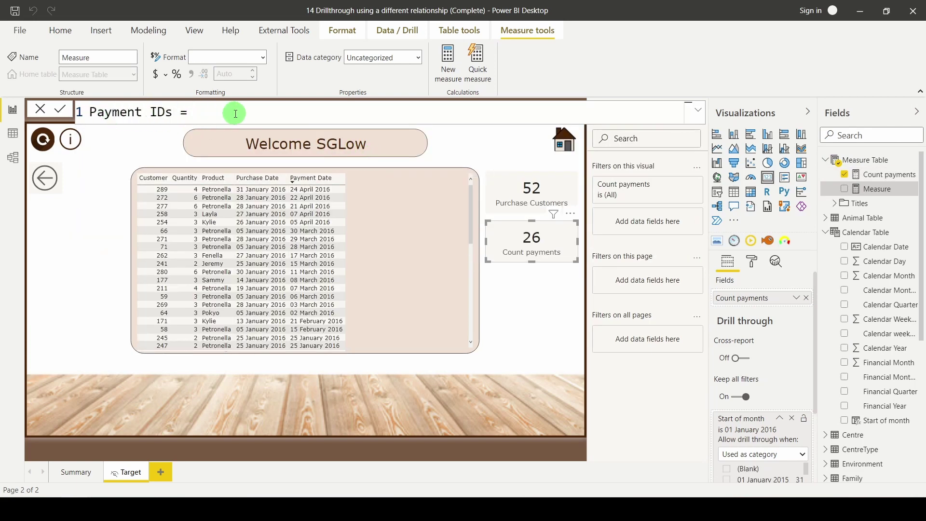
key("shift+Return")
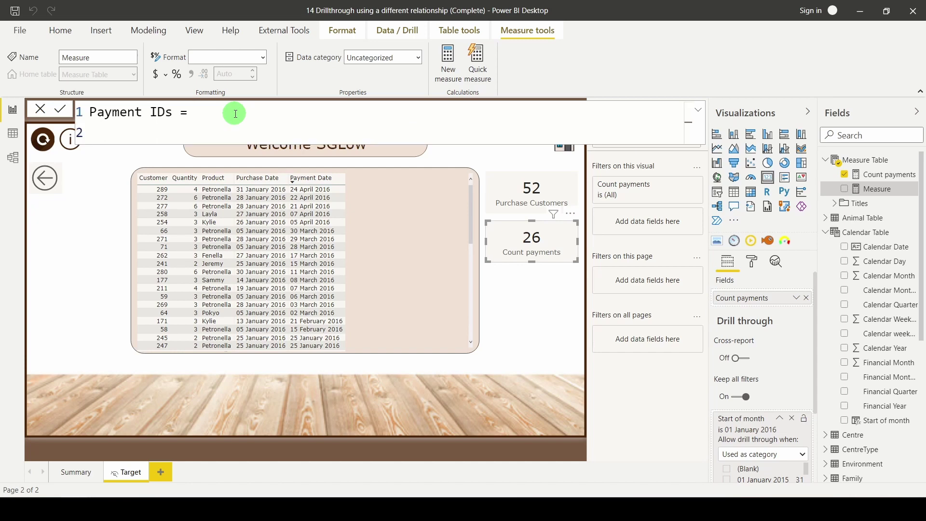
key("ctrl+v")
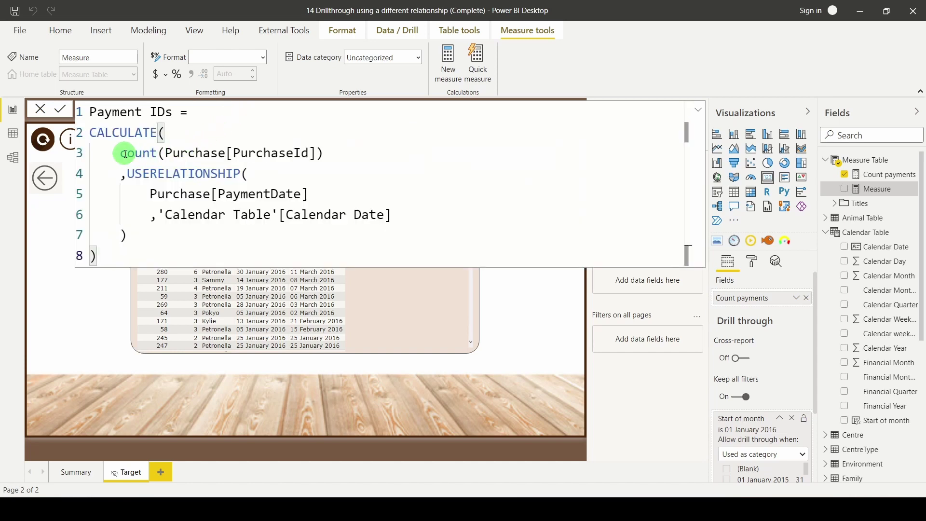
- Replace the count function with SELECTEDVALUE around Purchase[PurchaseId] in the Payment IDs formula
left_click_drag(120, 152, 158, 153)
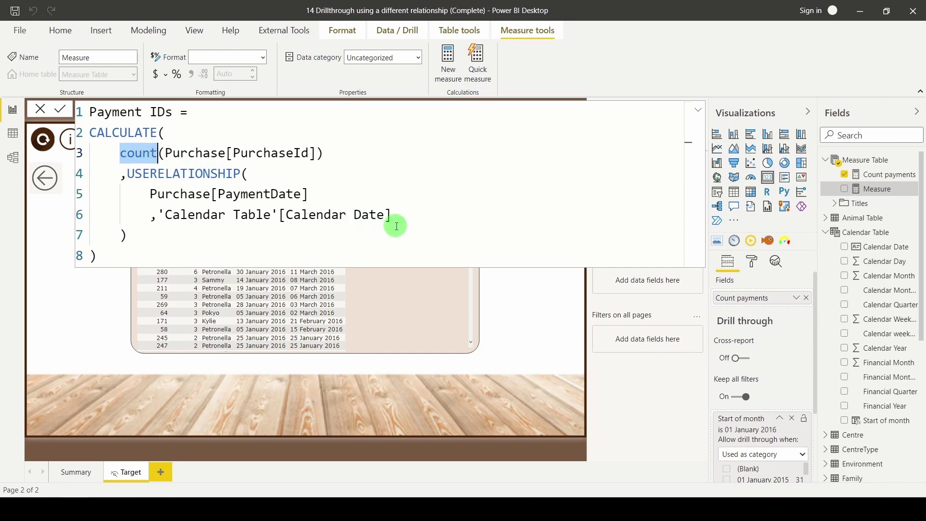
type("SELE")
key("Down")
key("Down")
key("Down")
key("Down")
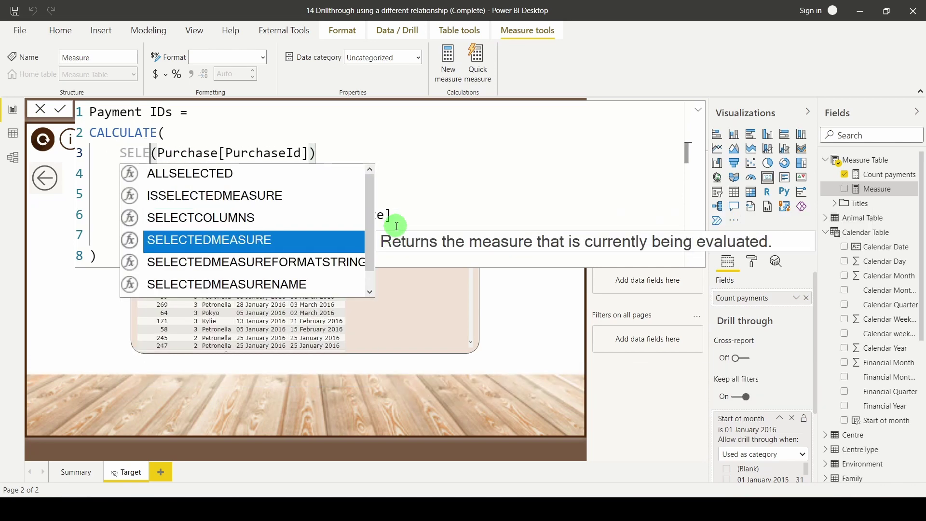
key("Tab")
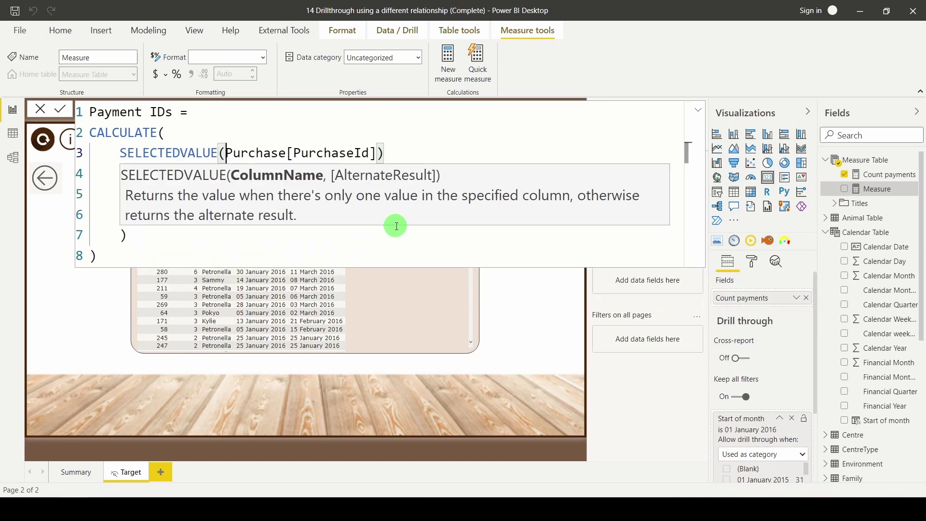
left_click(308, 247)
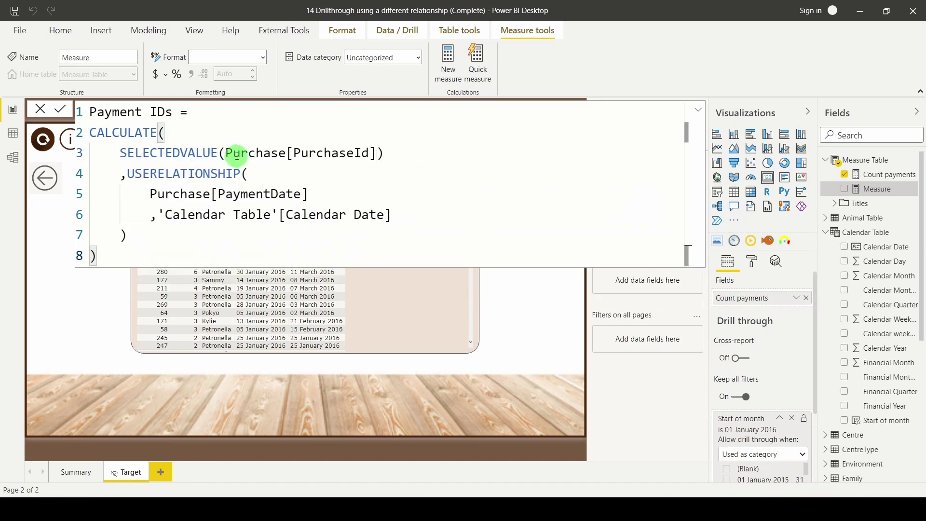
- Review the PurchaseId column and the USERELATIONSHIP part, commit the Payment IDs measure and collapse its formula
left_click_drag(225, 153, 376, 157)
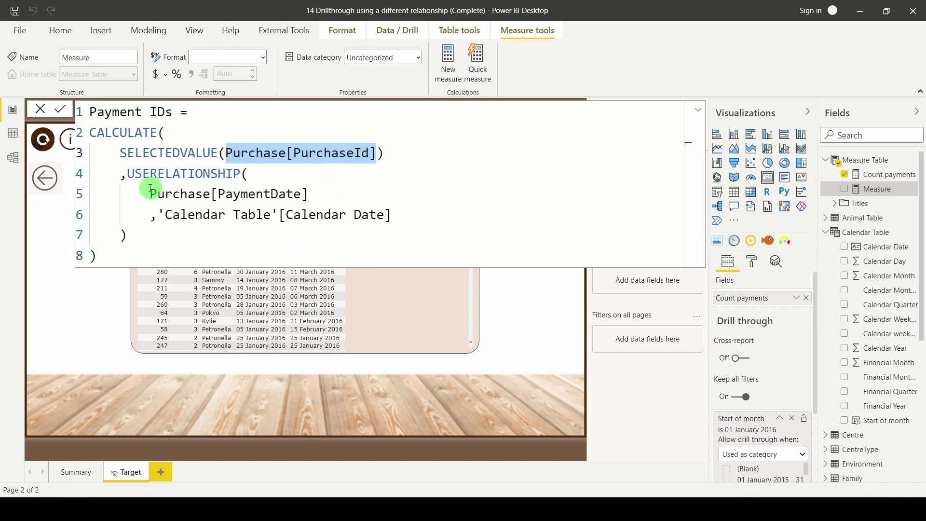
left_click_drag(126, 173, 289, 233)
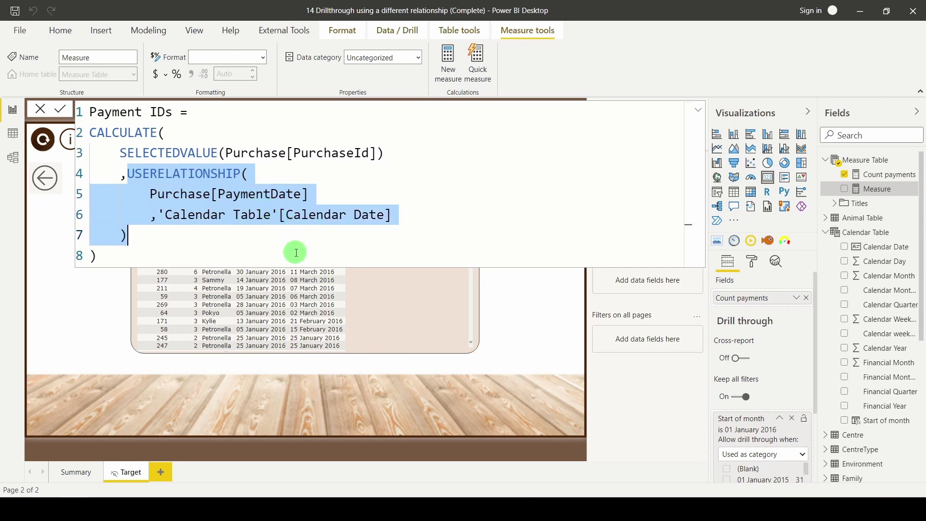
left_click(296, 252)
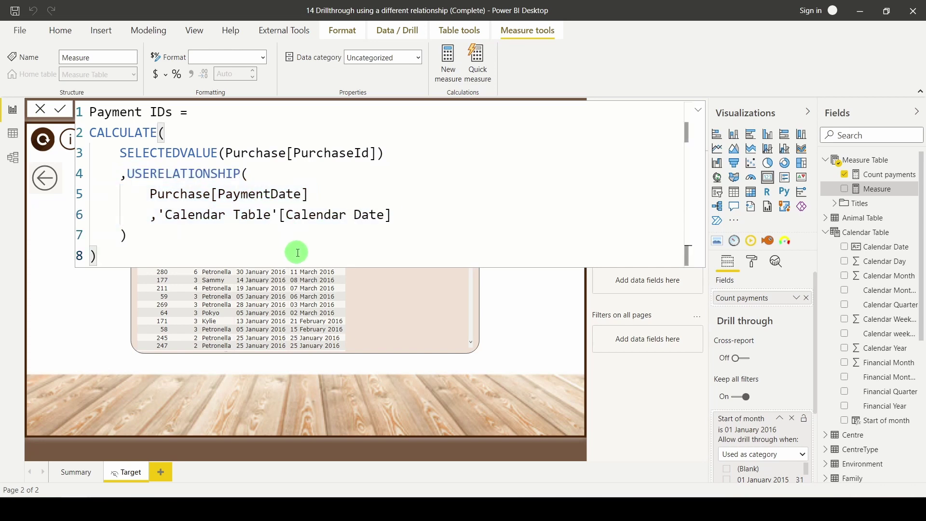
key("Return")
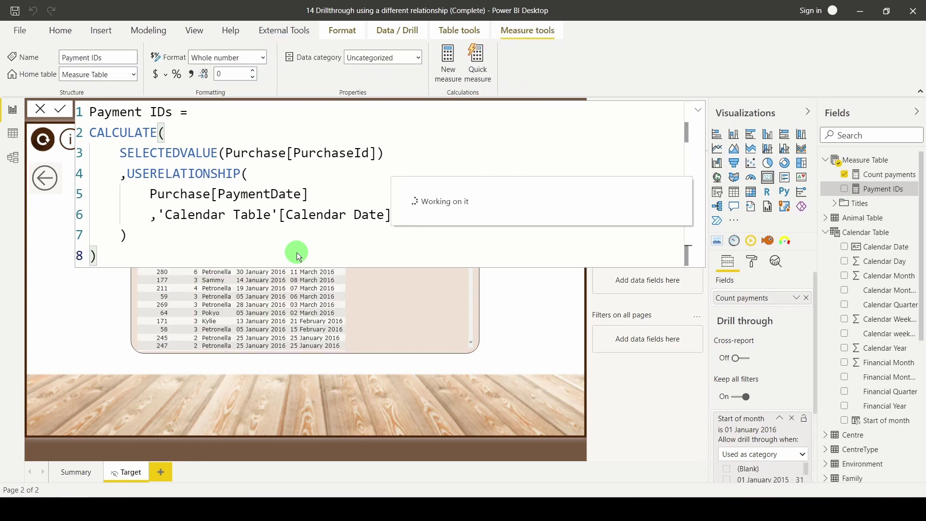
left_click(699, 113)
- Add the Payment IDs measure to the transaction table on the Target page and examine the payment dates listed
left_click(397, 227)
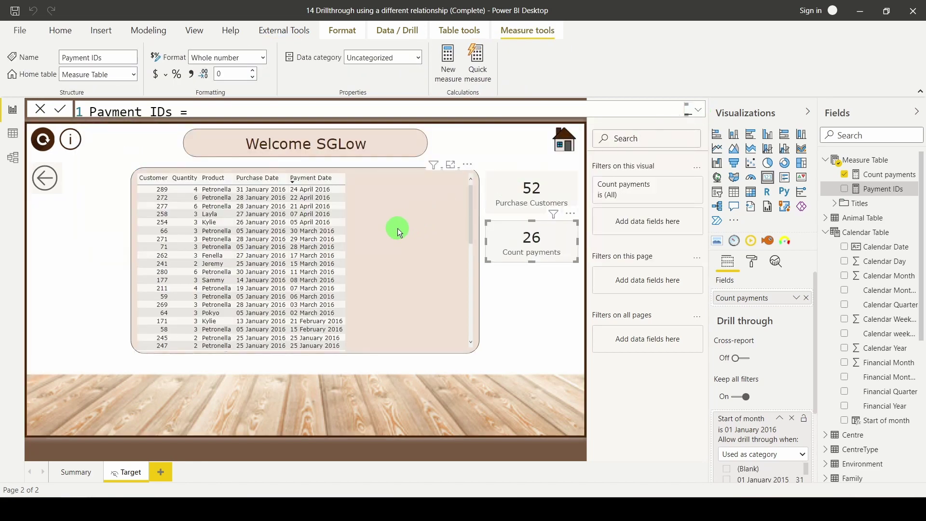
left_click(844, 189)
left_click(440, 253)
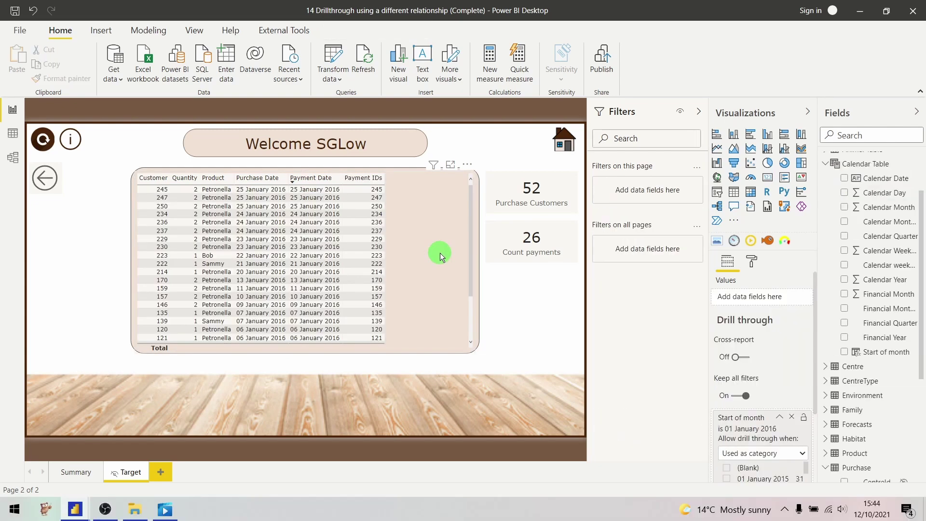
scroll(440, 252, "down", 3)
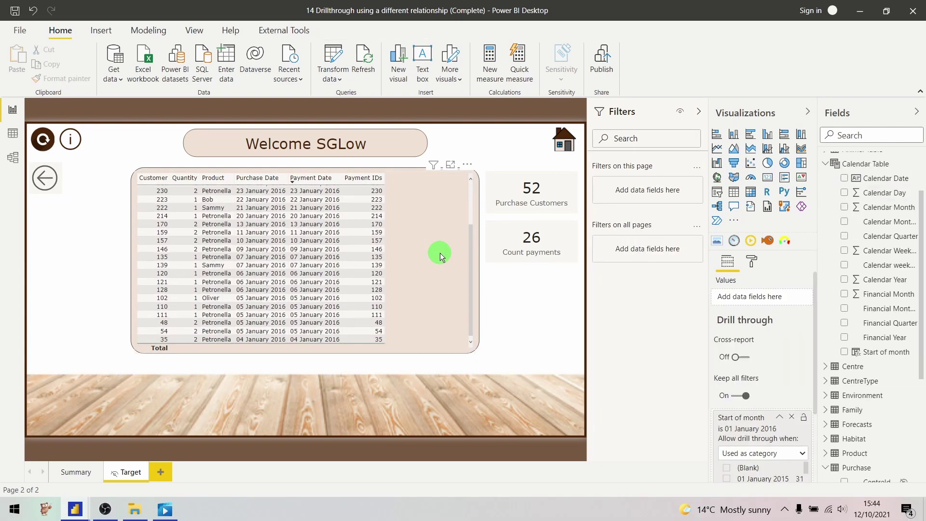
scroll(440, 253, "up", 3)
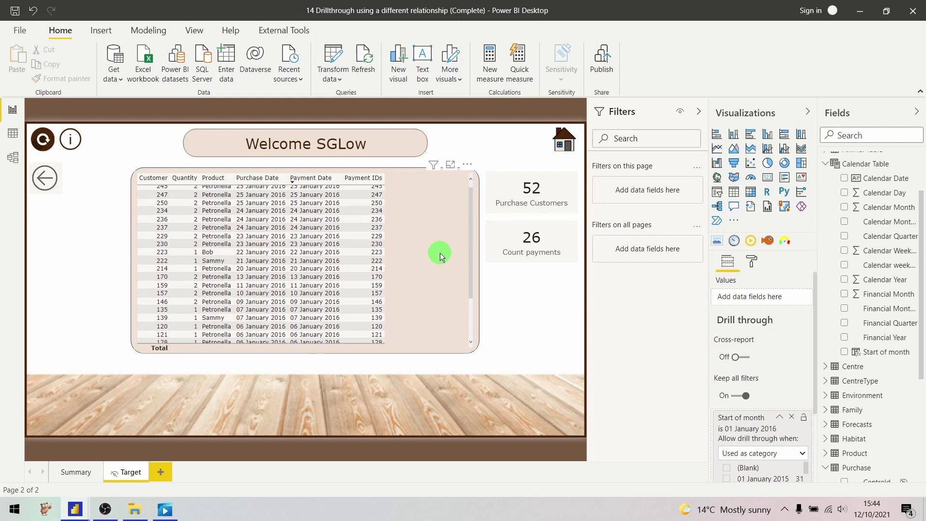
scroll(439, 252, "up", 3)
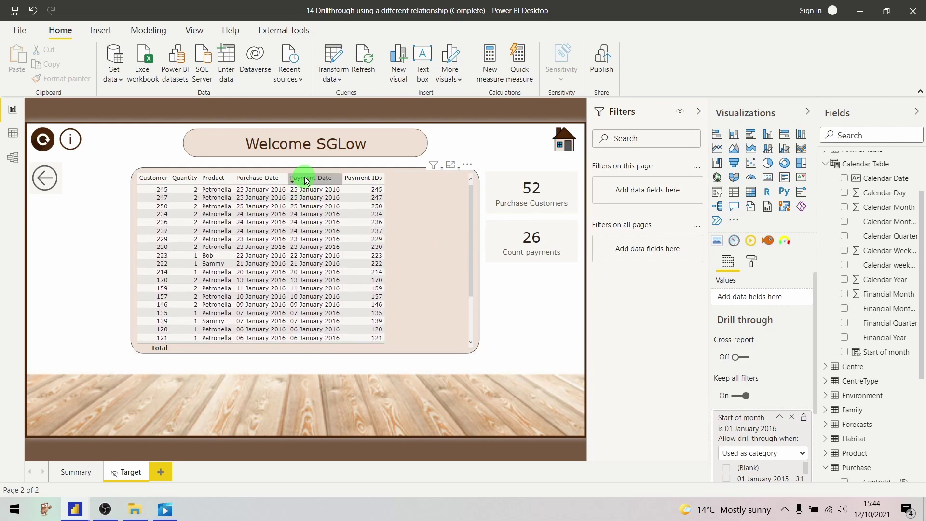
scroll(316, 288, "down", 1)
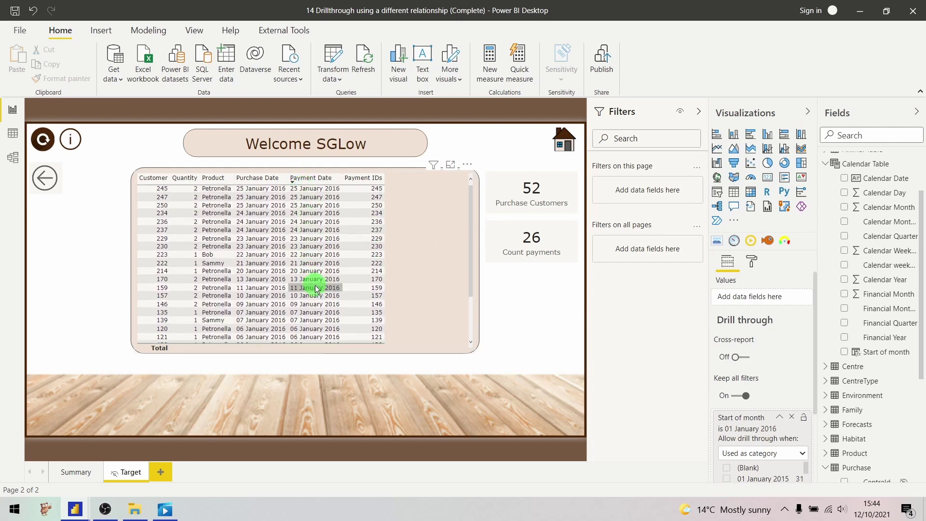
scroll(316, 289, "up", 1)
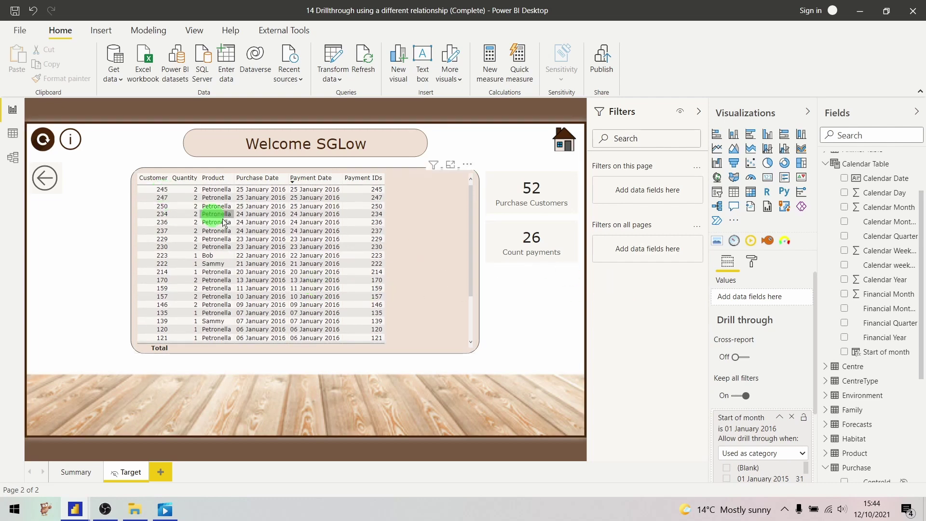
- Add Purchase[PurchaseId] to the transaction table's values, check its summarization and examine the table down to its last rows
left_click(449, 268)
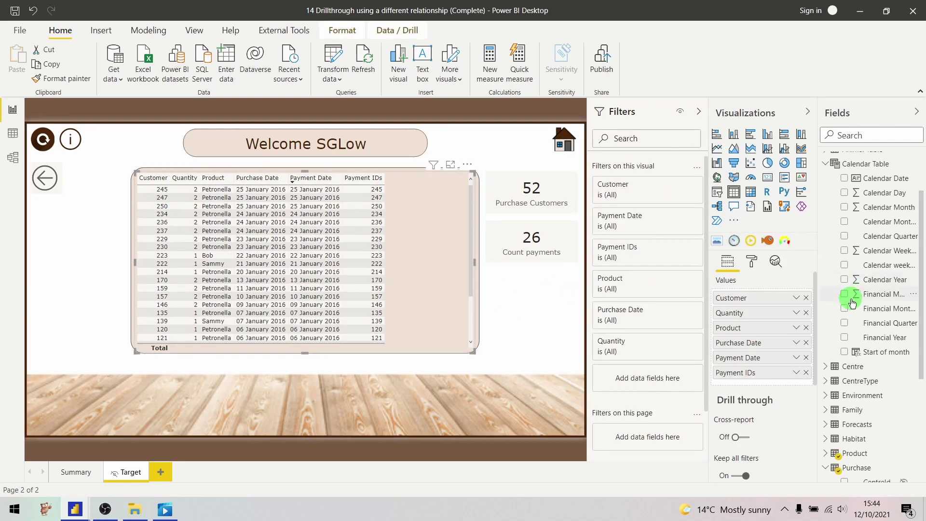
scroll(851, 302, "down", 4)
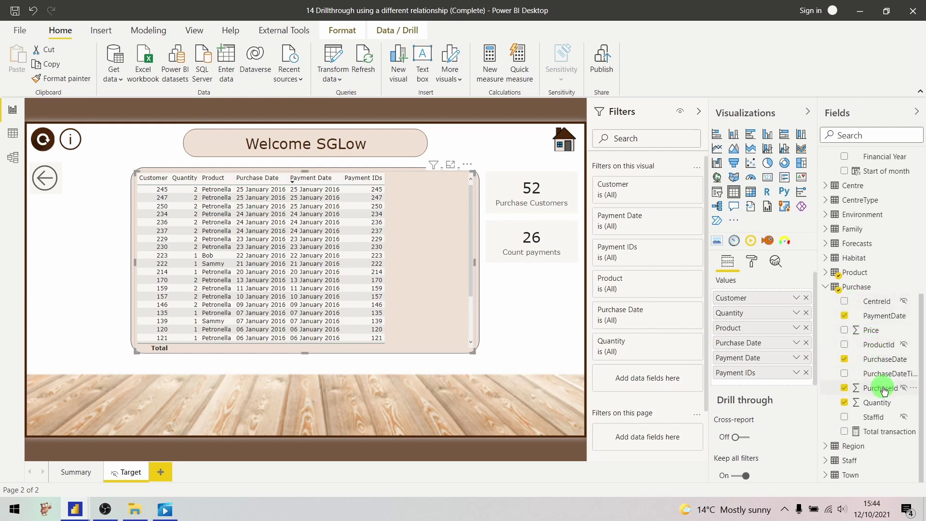
left_click_drag(884, 390, 758, 384)
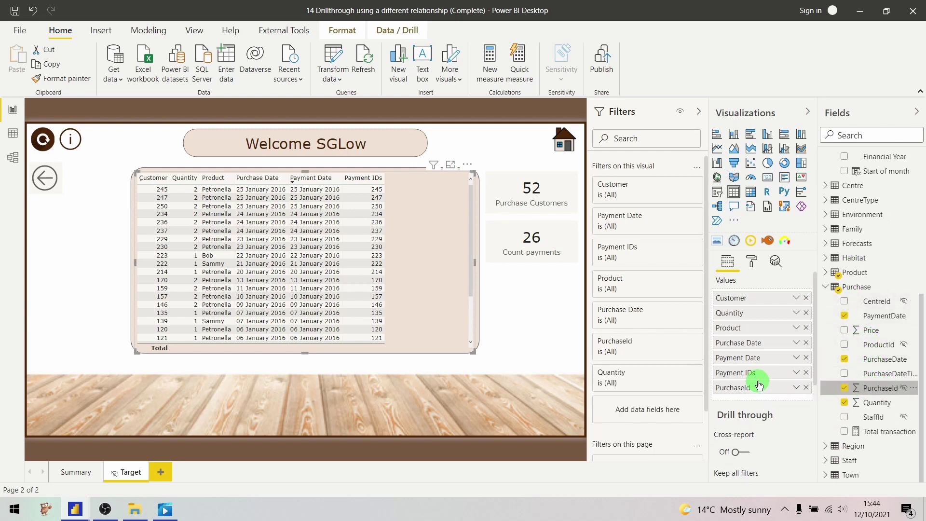
left_click(796, 387)
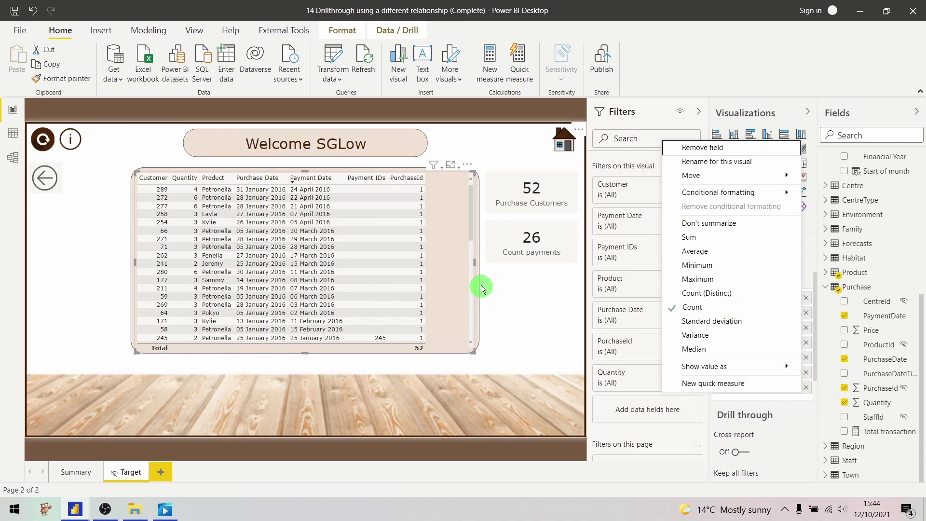
left_click_drag(471, 229, 465, 335)
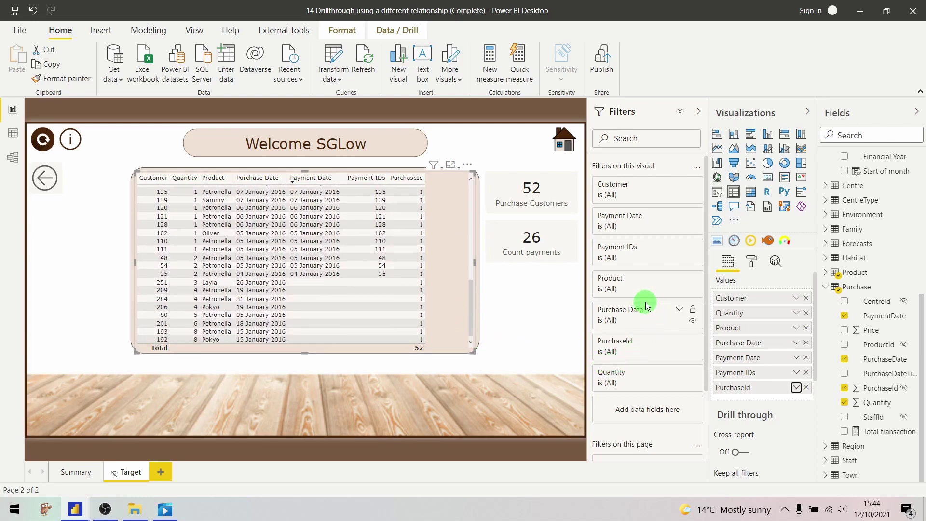
- Filter the transaction table to rows where Payment IDs is not blank
left_click(680, 247)
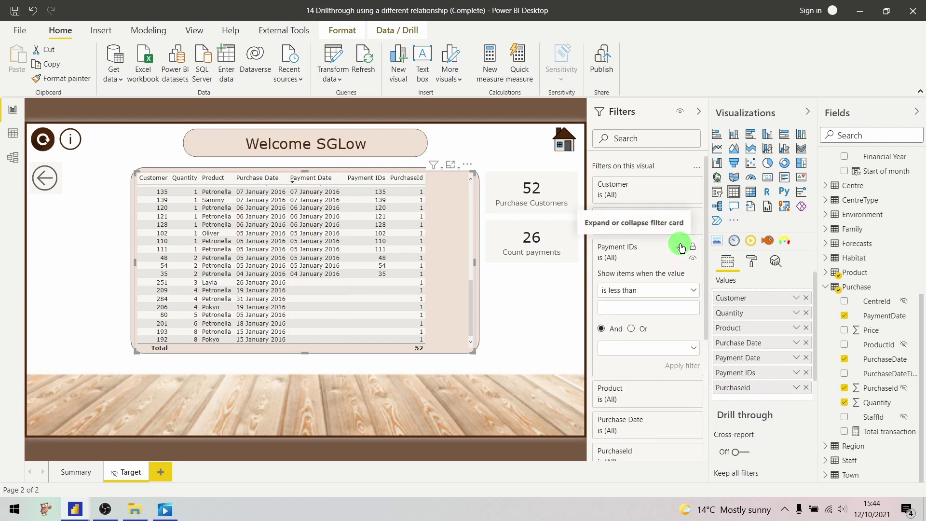
left_click(665, 290)
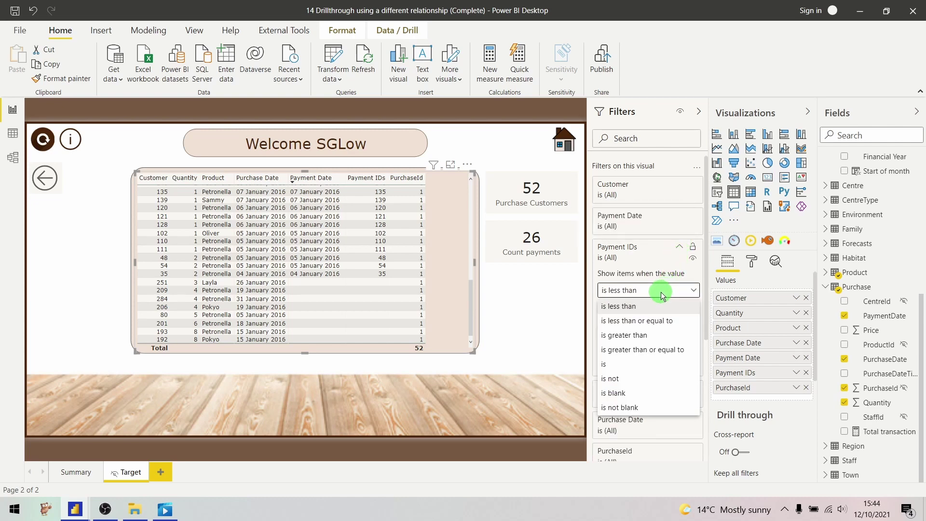
left_click(643, 406)
left_click(685, 348)
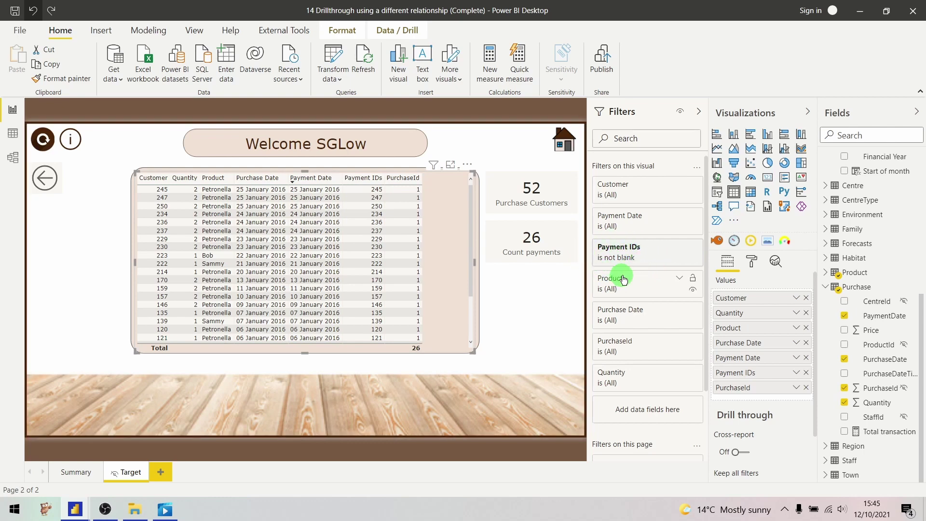
- Remove the Payment IDs column from the transaction table and delete its not-blank filter
left_click(806, 373)
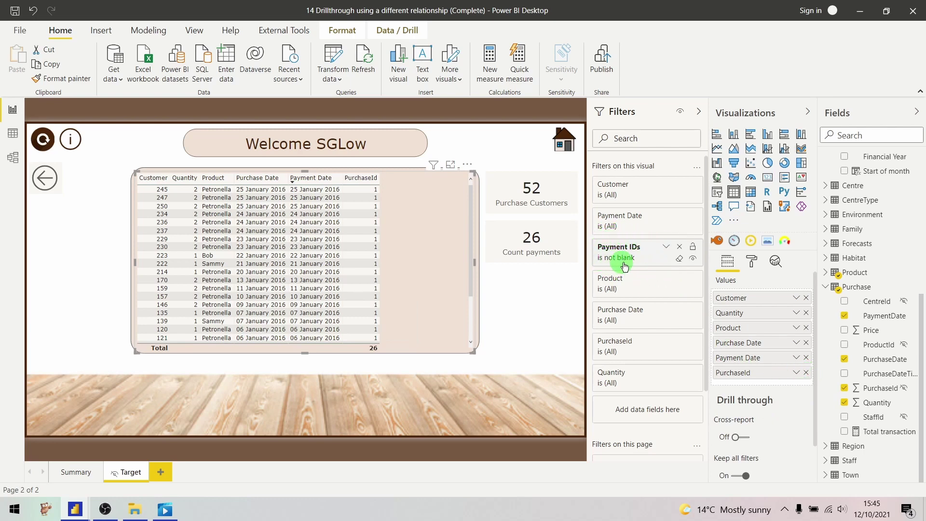
left_click(680, 246)
- Add the Payment IDs measure as a visual-level filter set to is not blank, and remove PurchaseId from the transaction table's columns
scroll(847, 262, "up", 3)
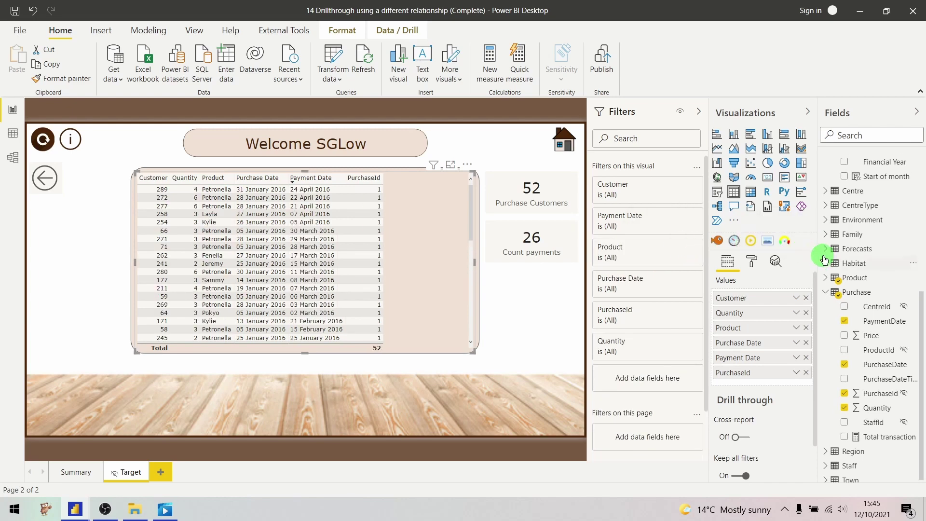
scroll(847, 261, "up", 3)
left_click_drag(882, 189, 650, 356)
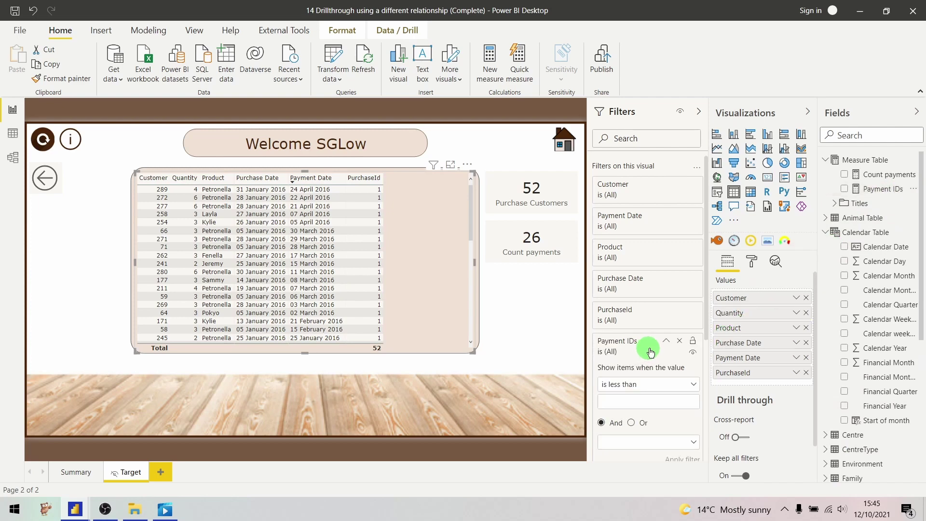
left_click(666, 390)
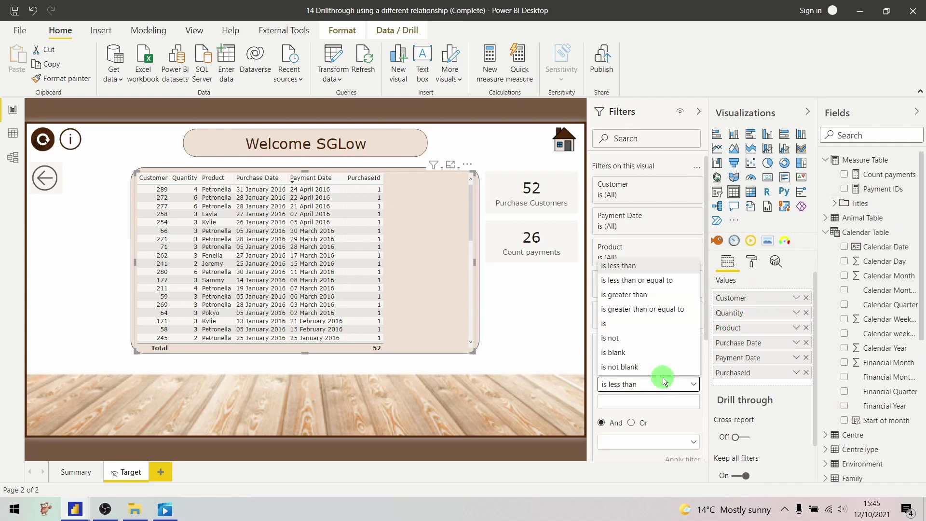
left_click(658, 368)
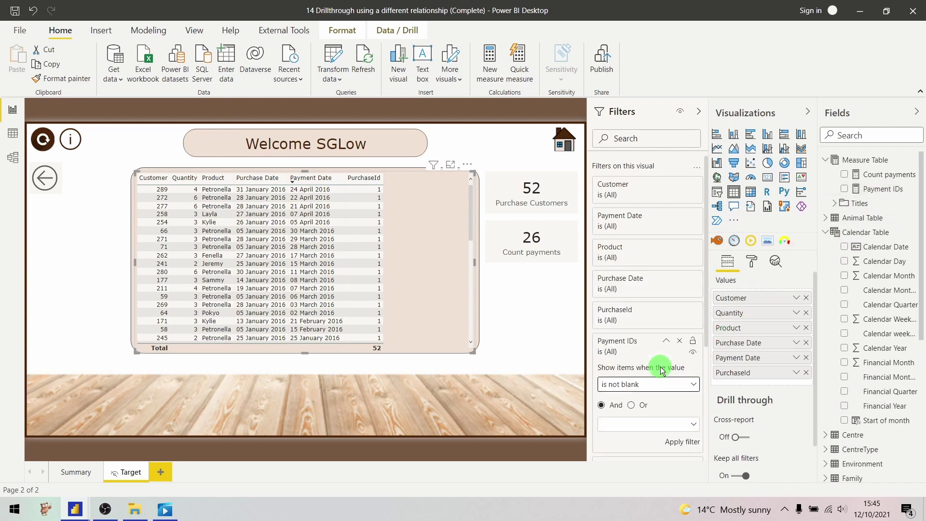
left_click(681, 446)
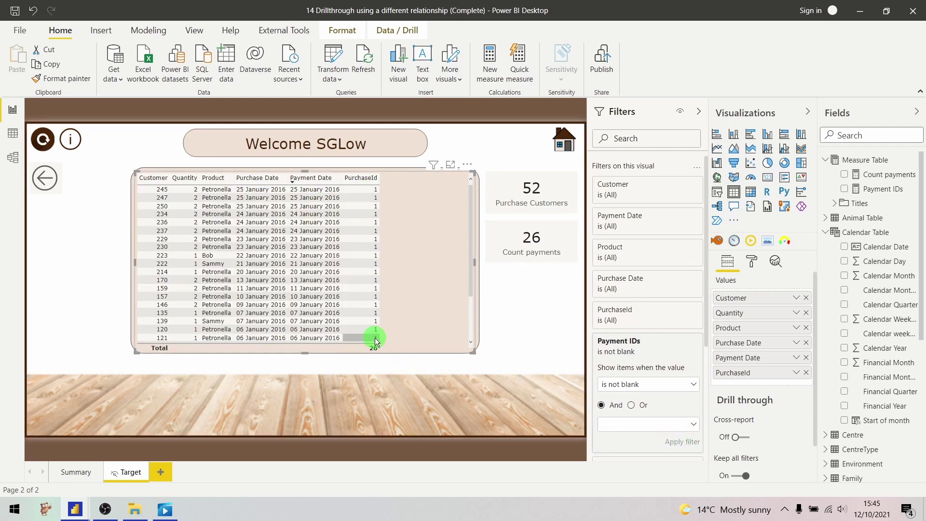
left_click(806, 372)
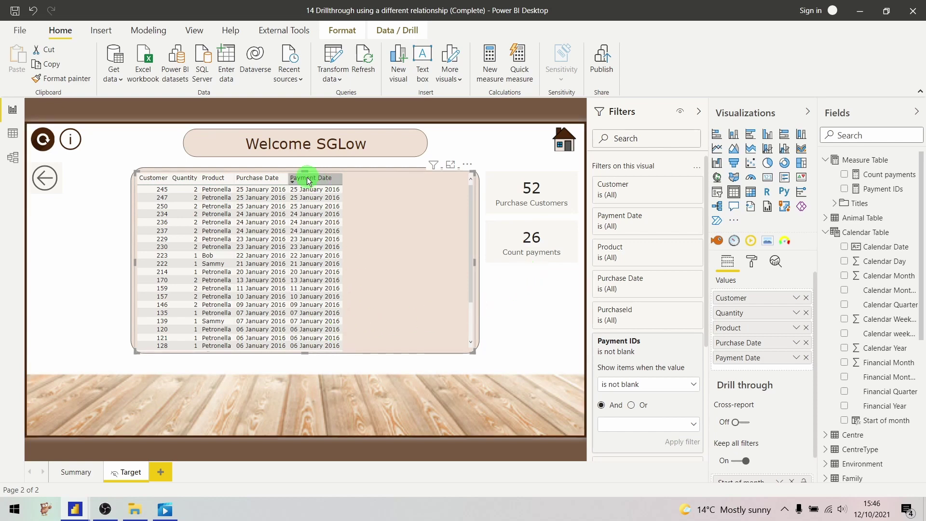
- Duplicate the Target page and rename the copy PurchaseDate
right_click(132, 472)
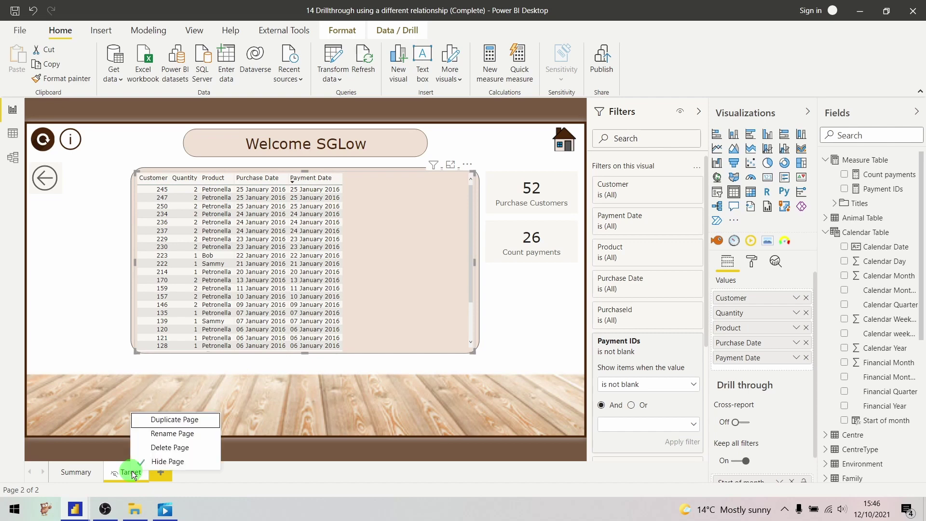
left_click(175, 421)
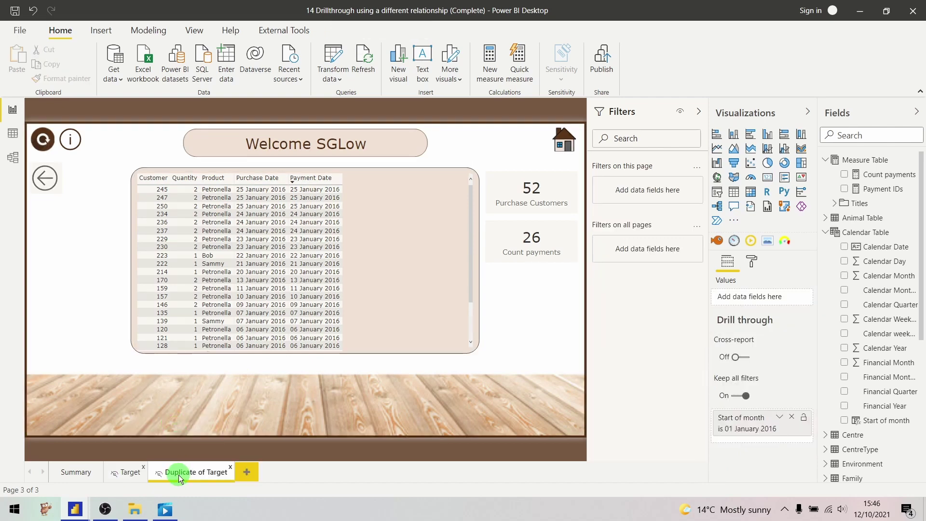
double_click(180, 474)
type("R")
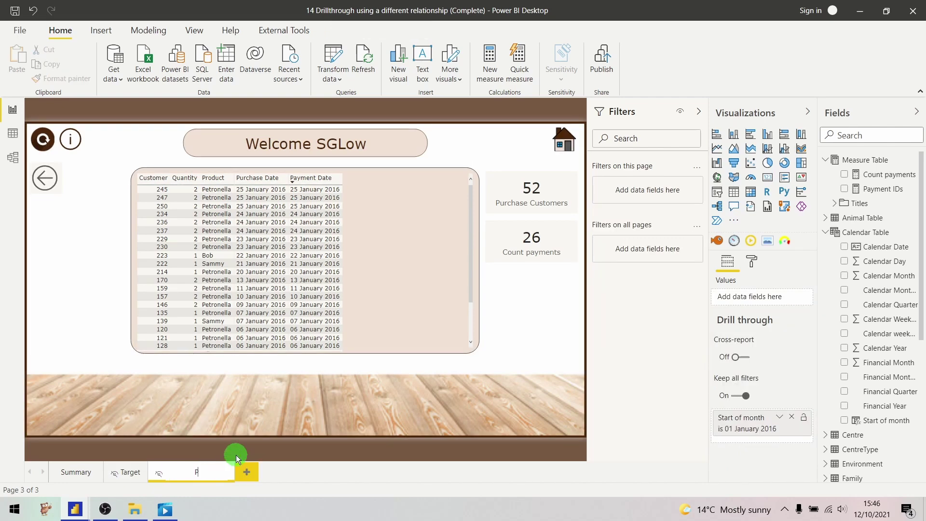
type("urchaseDate")
key("Return")
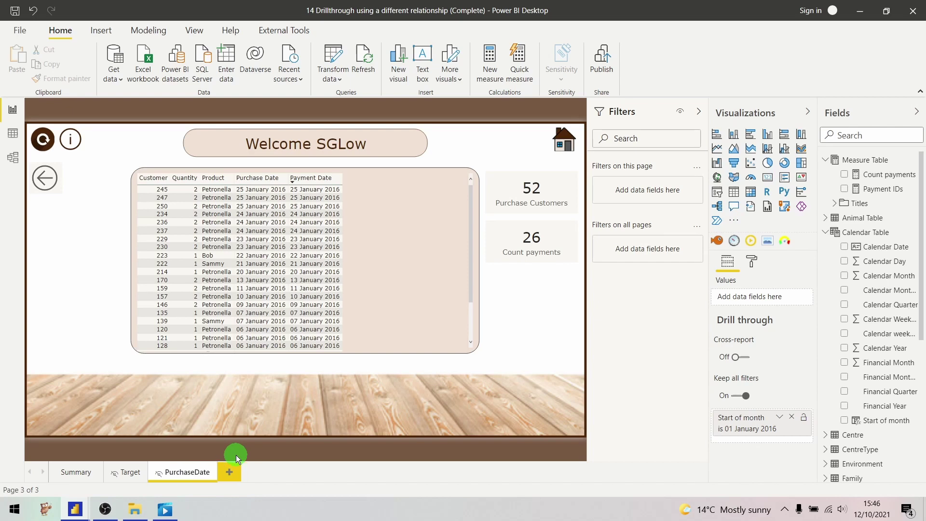
- Remove the Payment IDs filter from the transaction table on the PurchaseDate page and examine its rows down to the end
left_click(395, 282)
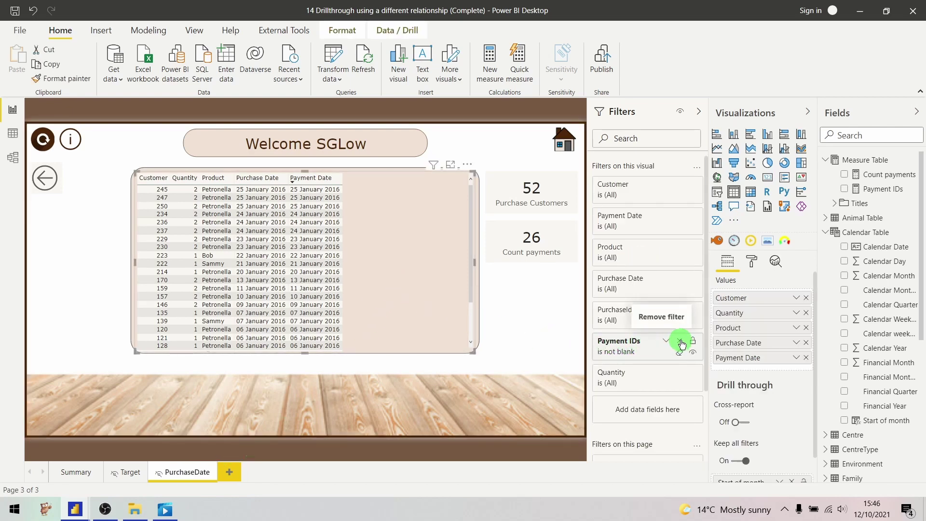
left_click(680, 342)
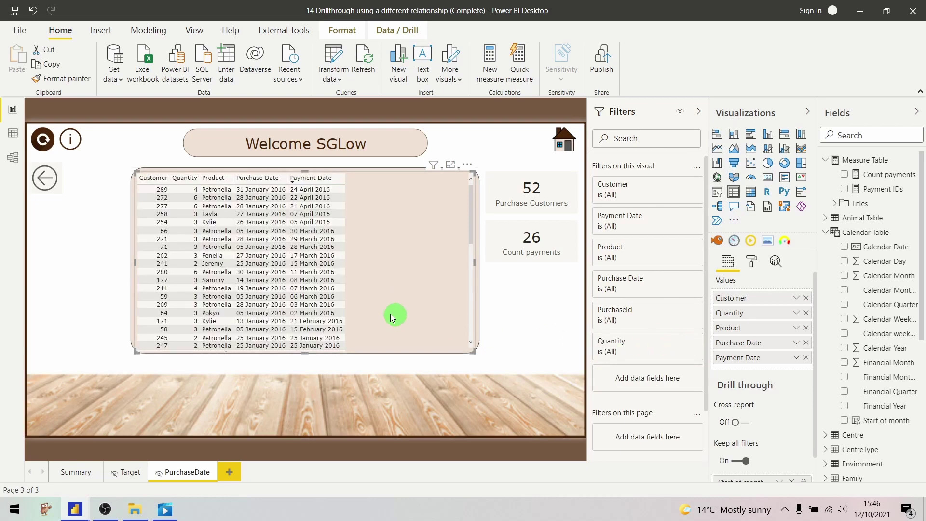
scroll(387, 313, "down", 10)
scroll(387, 312, "up", 10)
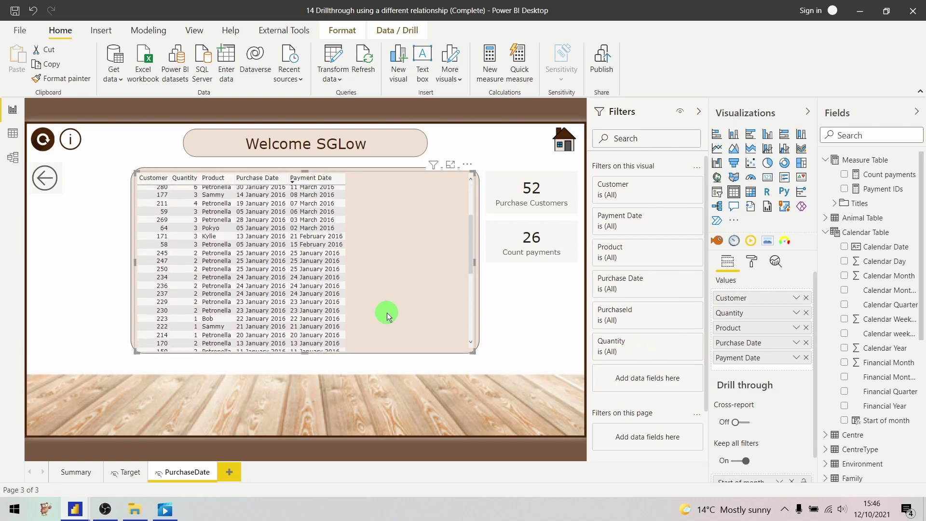
scroll(387, 312, "down", 10)
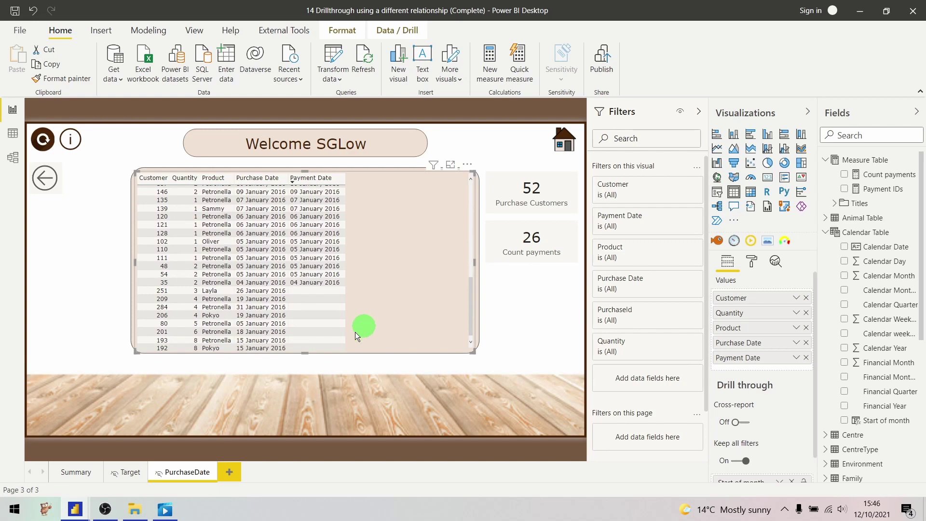
- On the Summary page, bring up the drill-through destinations for the Count payments value of 01 December 2015
left_click(64, 477)
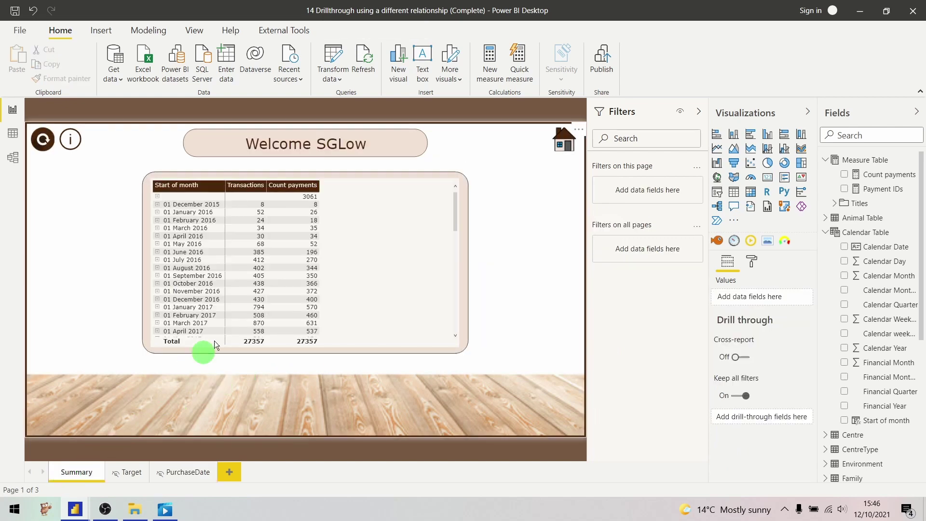
right_click(305, 206)
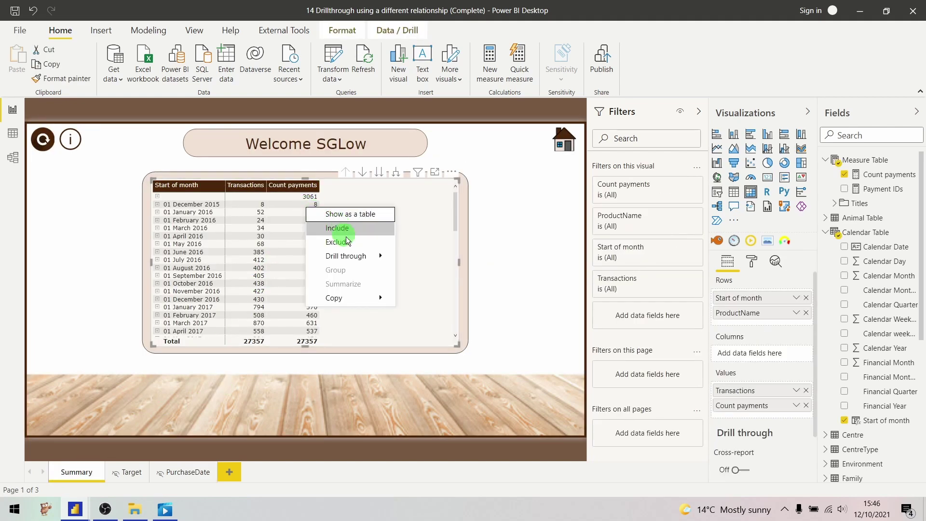
left_click(362, 257)
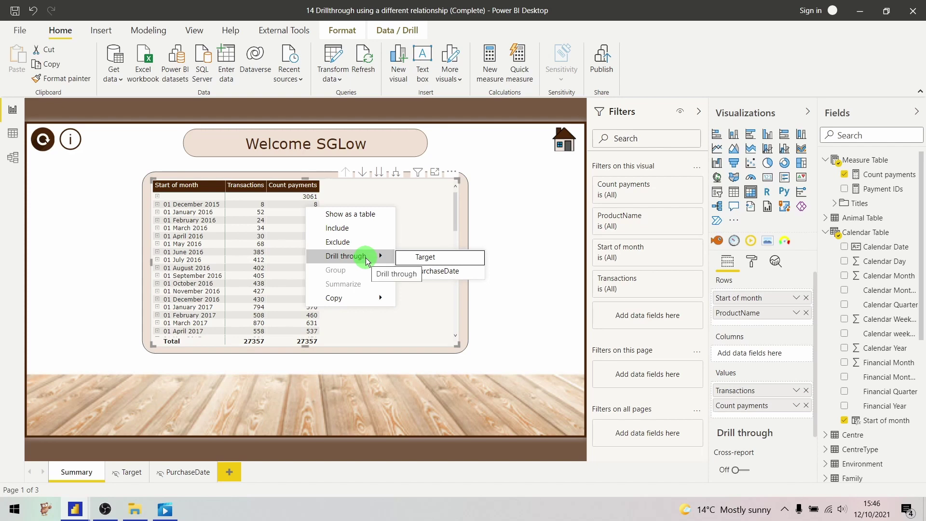